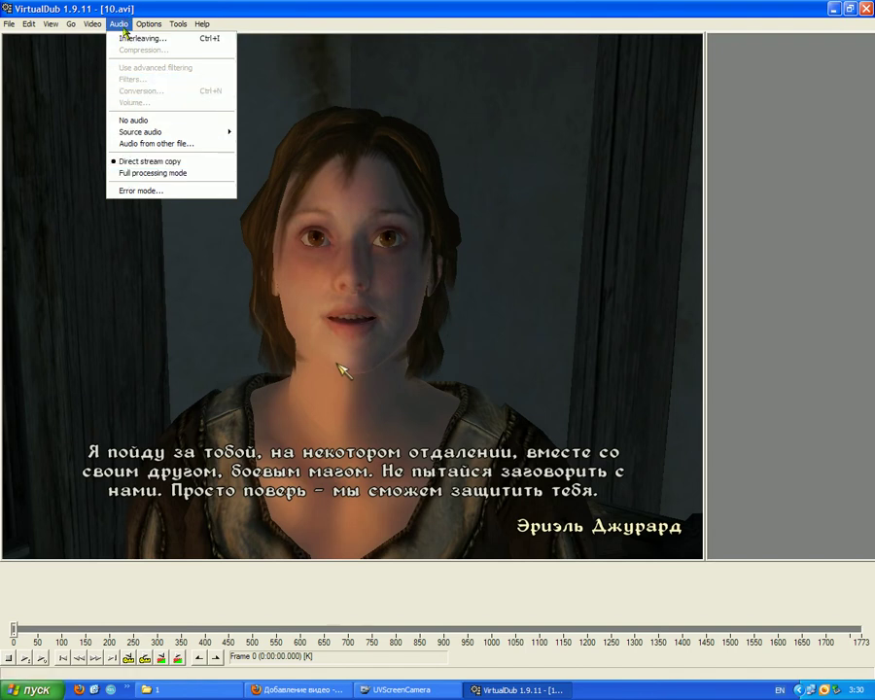
Set the audio to full processing mode and compress it with MPEG Layer-3 at 56 kBit/s, 22,050 Hz, Stereo.
click(125, 173)
click(117, 26)
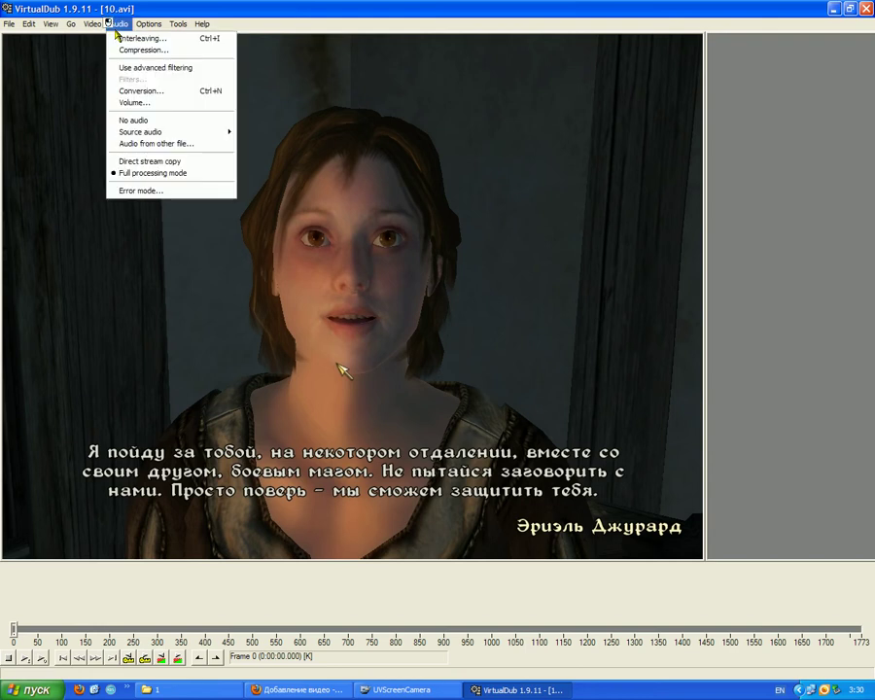
click(119, 49)
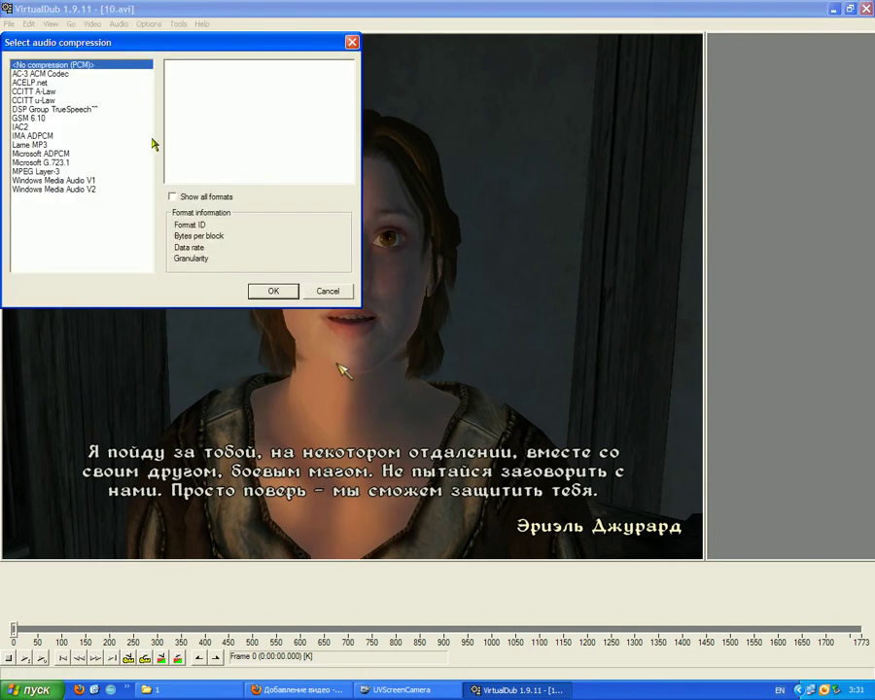
drag(68, 44, 356, 177)
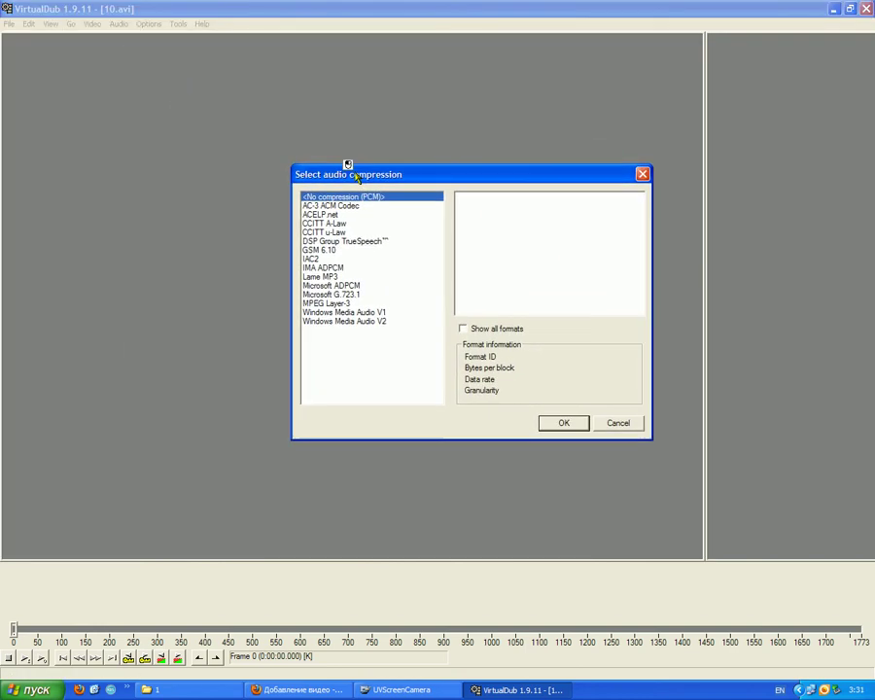
click(335, 304)
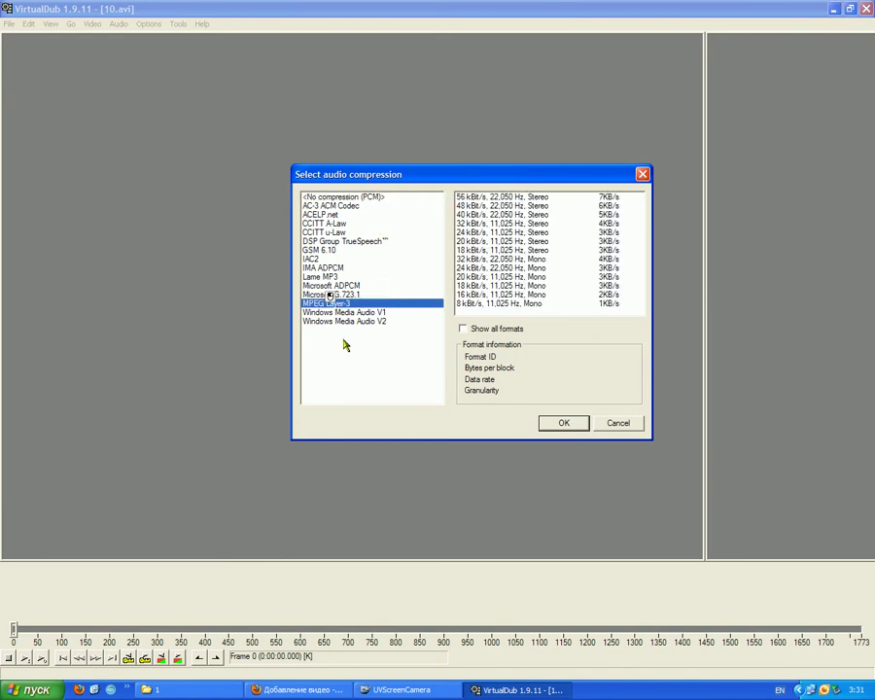
click(477, 196)
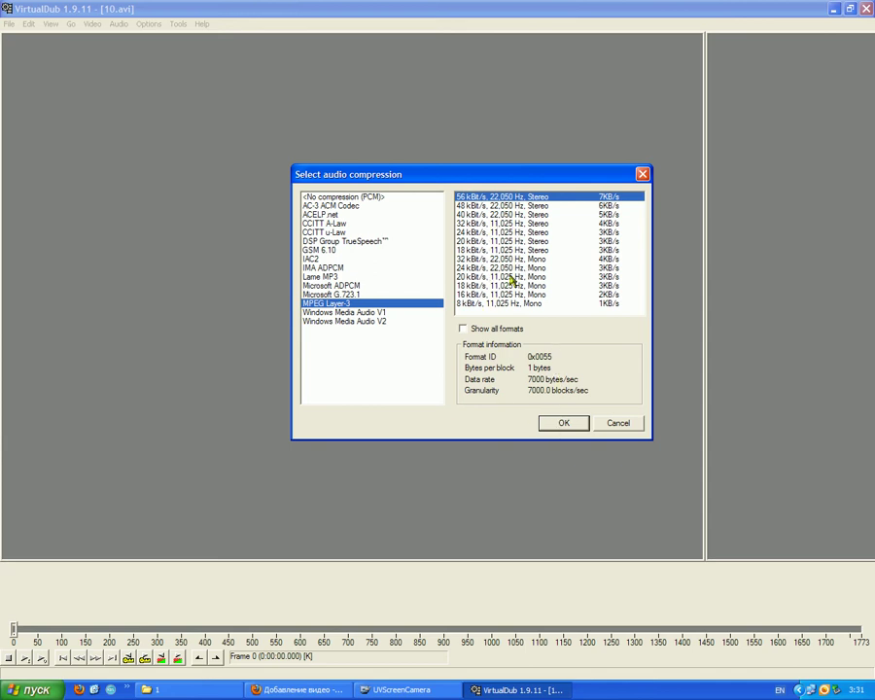
click(563, 423)
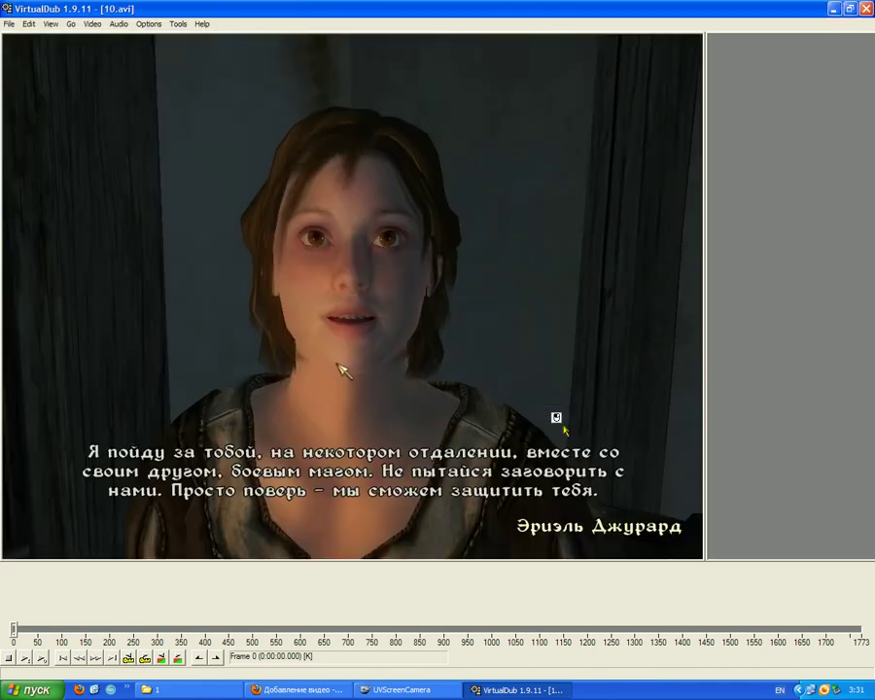
Choose the x264vfw - H.264/MPEG-4 AVC codec for the video compression.
click(90, 24)
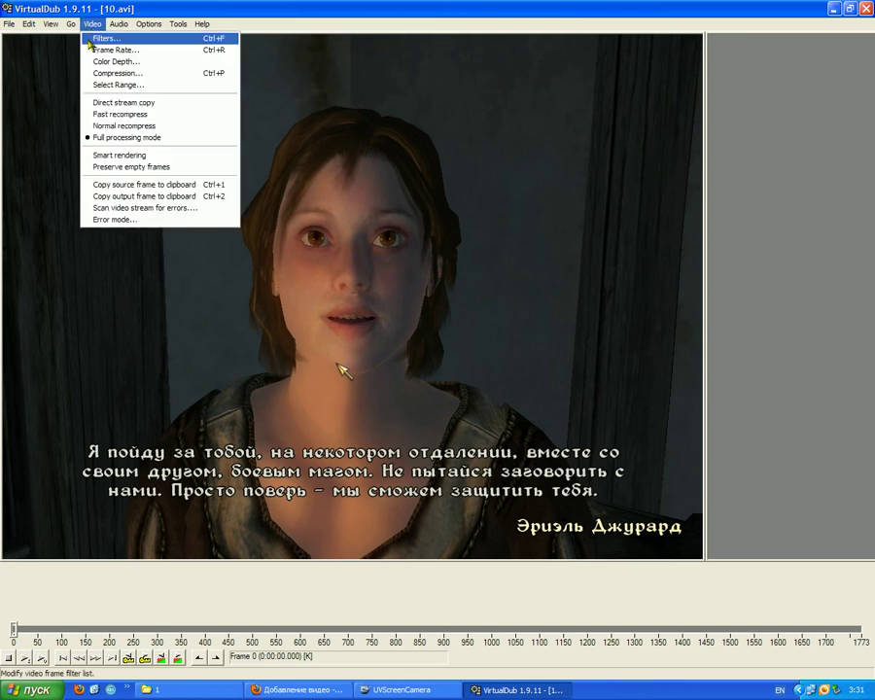
click(96, 75)
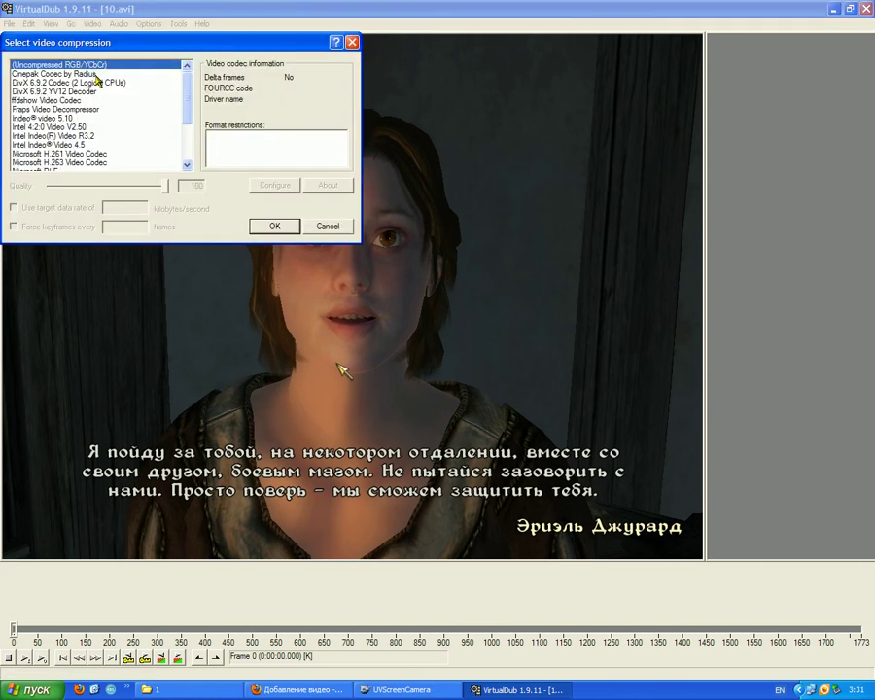
drag(105, 27, 389, 280)
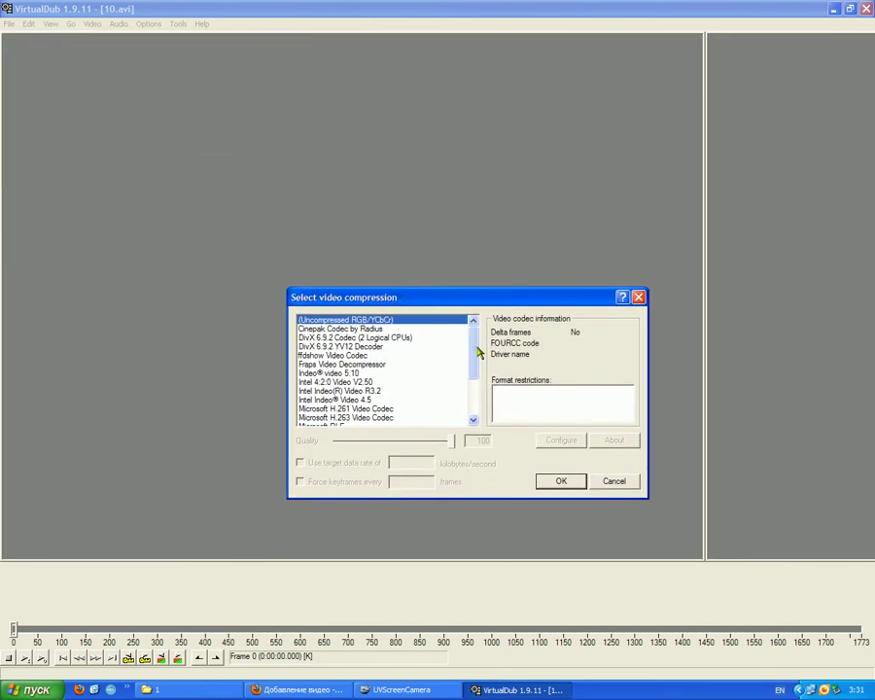
drag(469, 337, 464, 373)
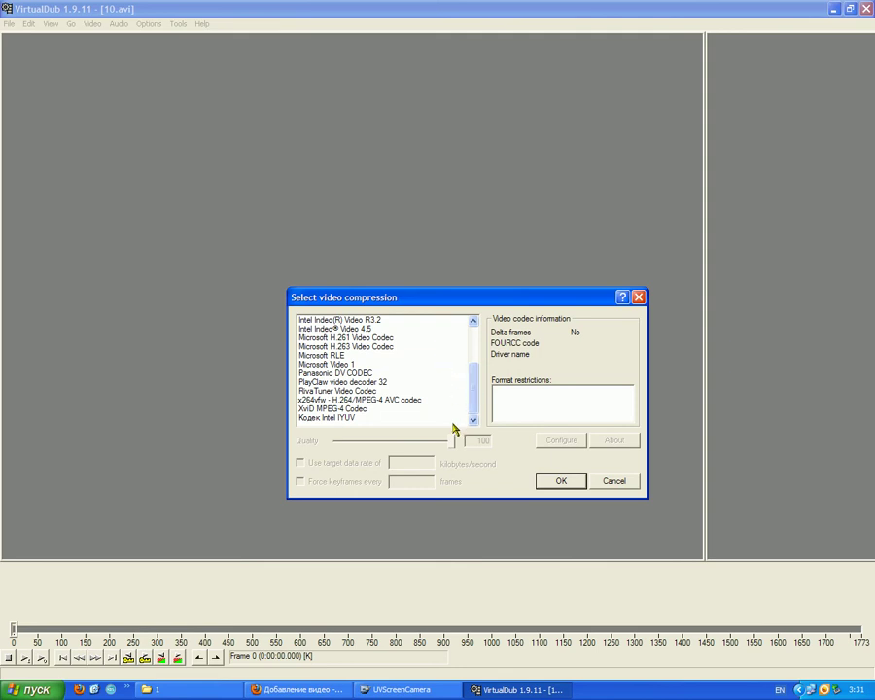
mouse_move(477, 395)
mouse_down()
mouse_move(474, 348)
mouse_move(477, 401)
mouse_up()
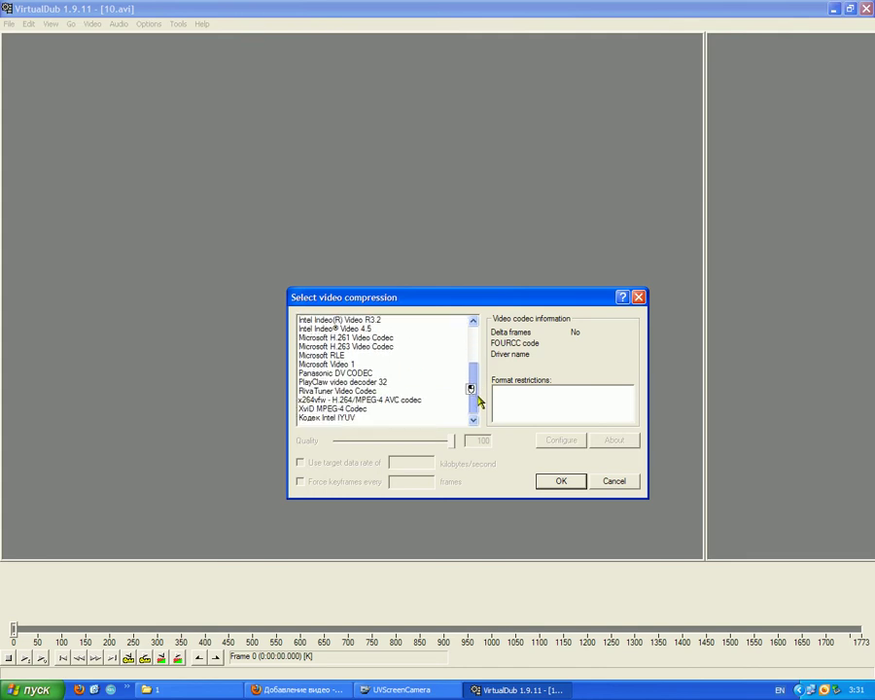
click(383, 400)
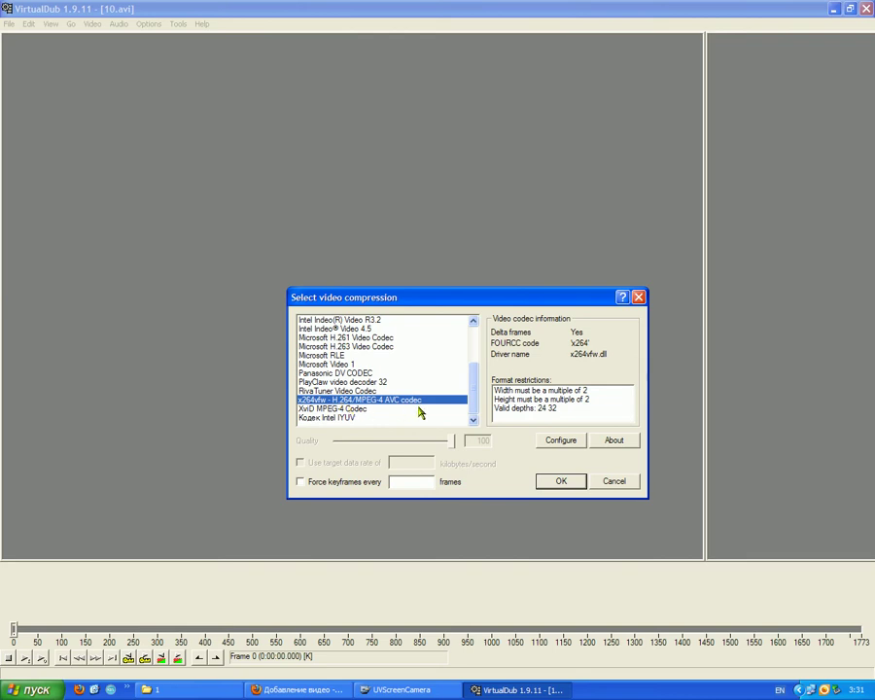
Configure the x264vfw codec for Single pass - bitrate-based (ABR) encoding and accept the video compression settings.
click(560, 439)
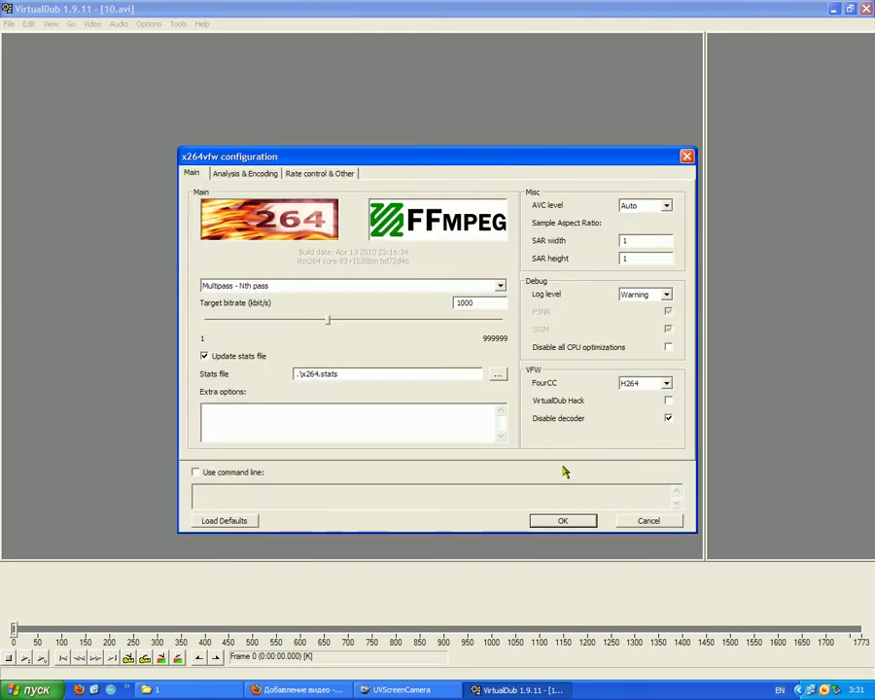
click(498, 286)
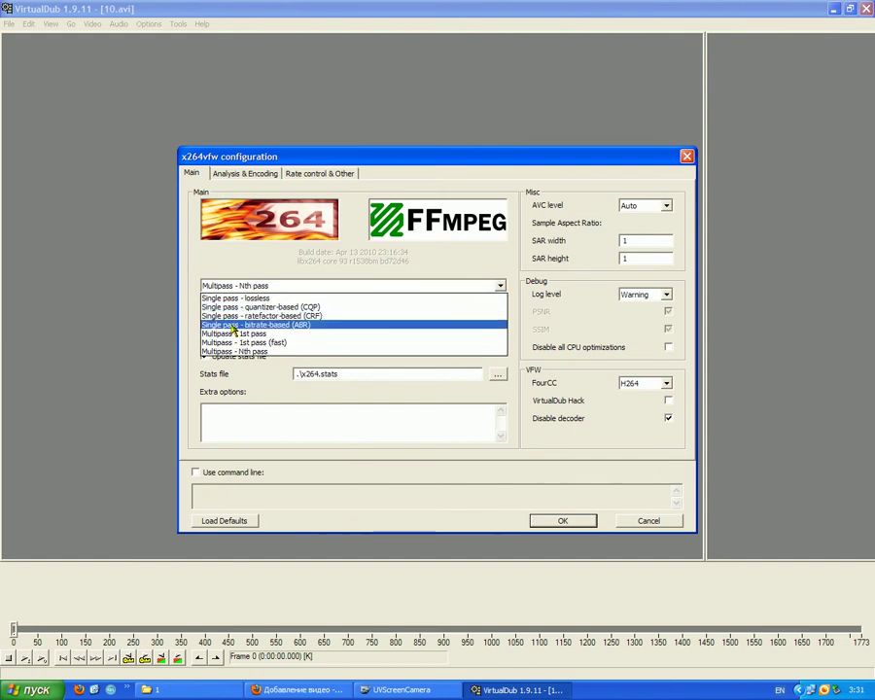
click(233, 324)
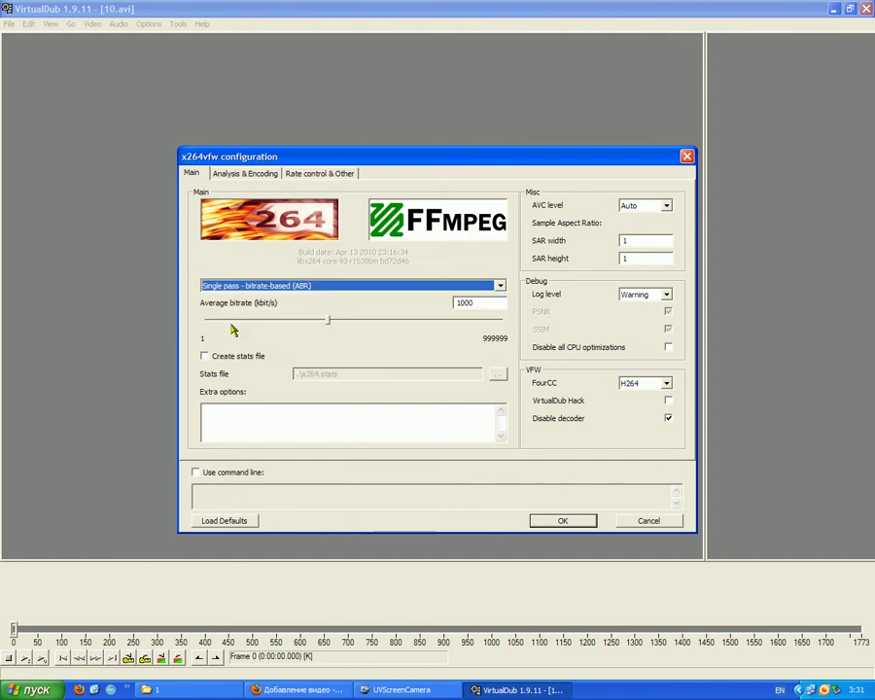
click(499, 285)
click(500, 284)
click(571, 521)
click(554, 479)
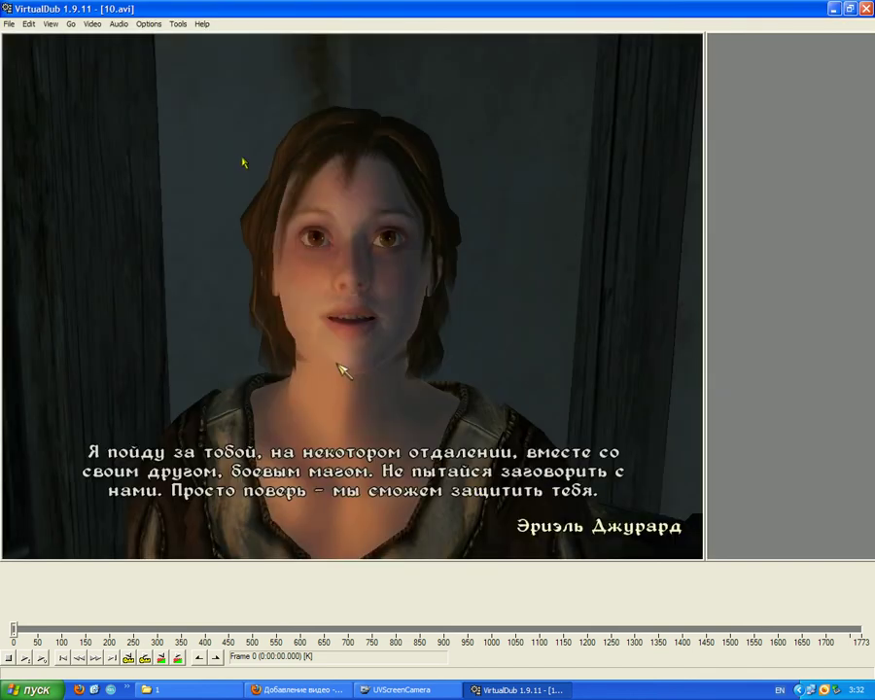
Export the video as rgthwrhyej.avi in the Зохват folder with the input video display off, and close VirtualDub once encoding ends.
click(8, 23)
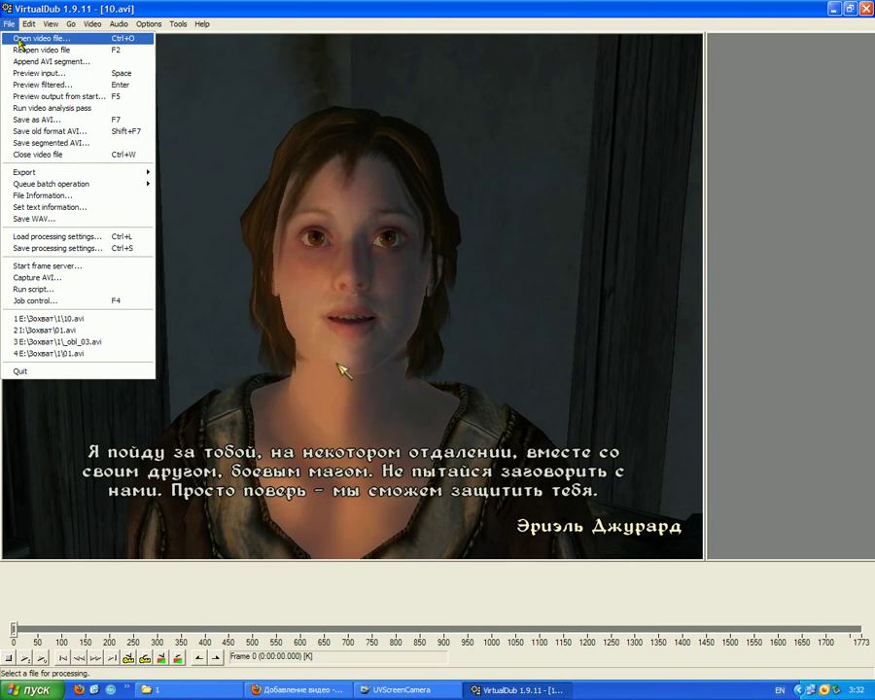
click(43, 118)
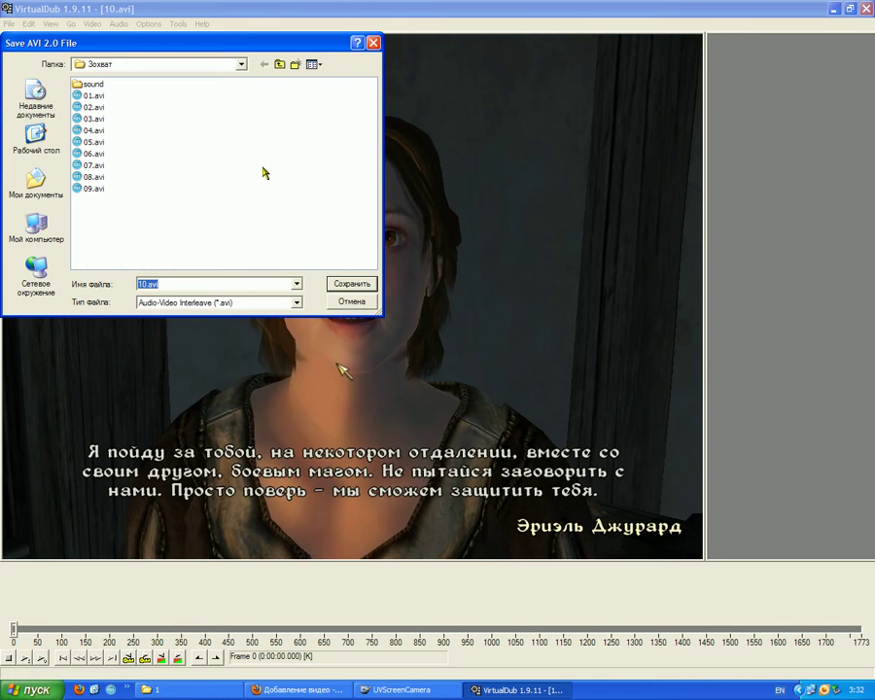
text(rgthwrhye)
click(350, 283)
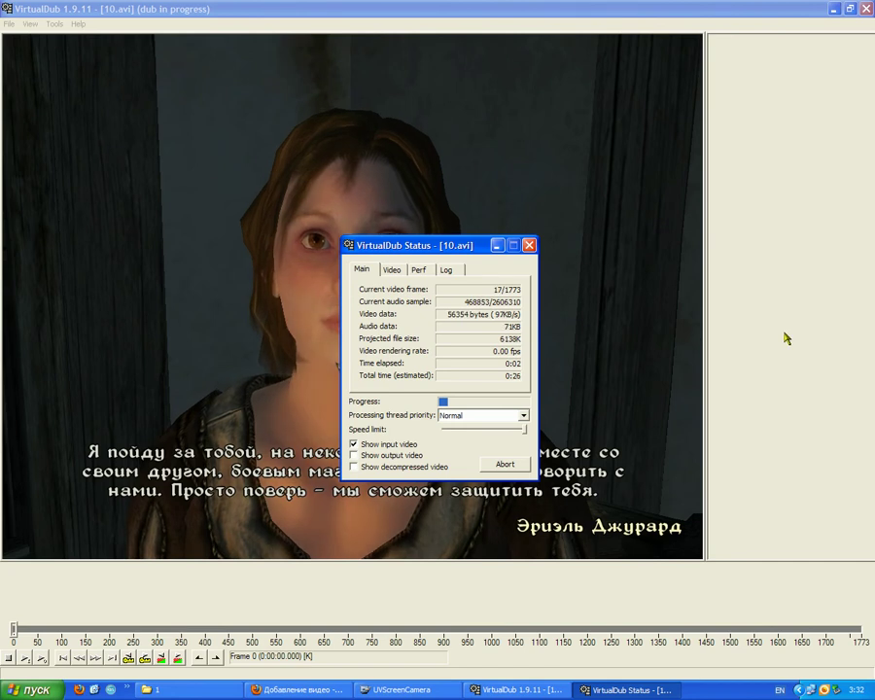
click(354, 444)
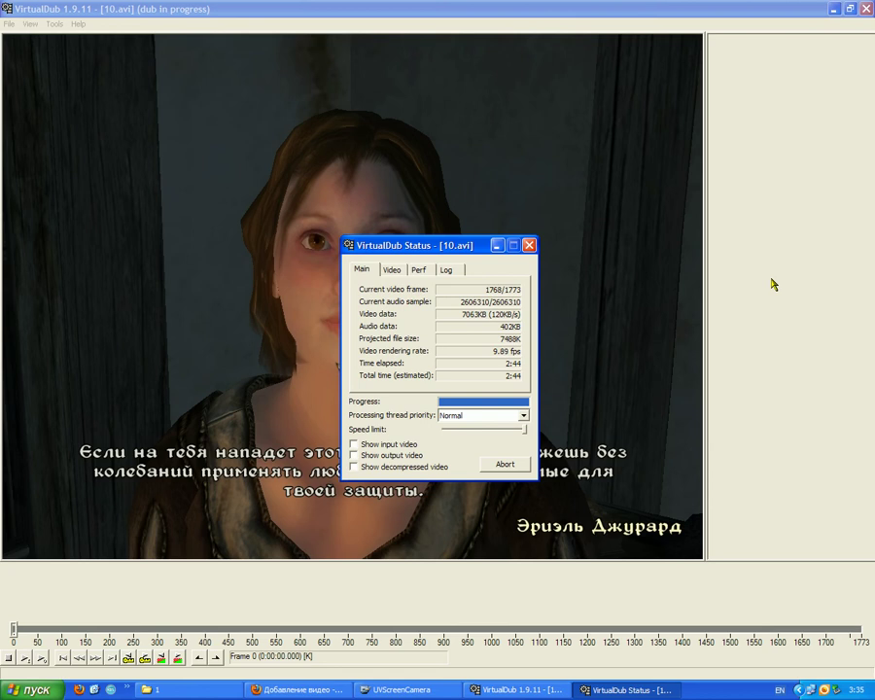
click(864, 9)
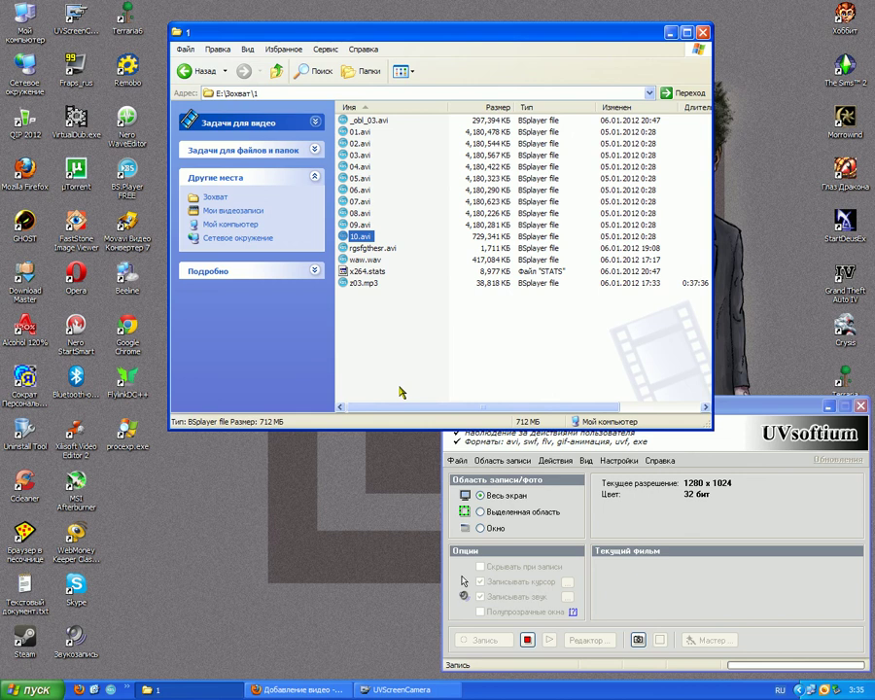
Refresh the E:\Зохват\1 folder and look for the exported video there and in its parent folder.
click(386, 350)
right_click(389, 356)
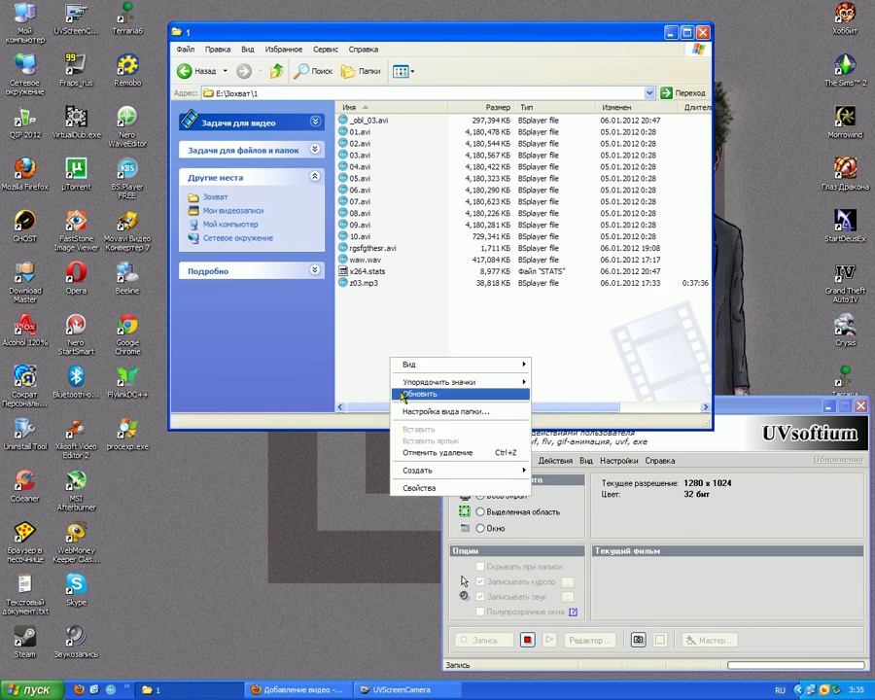
click(418, 394)
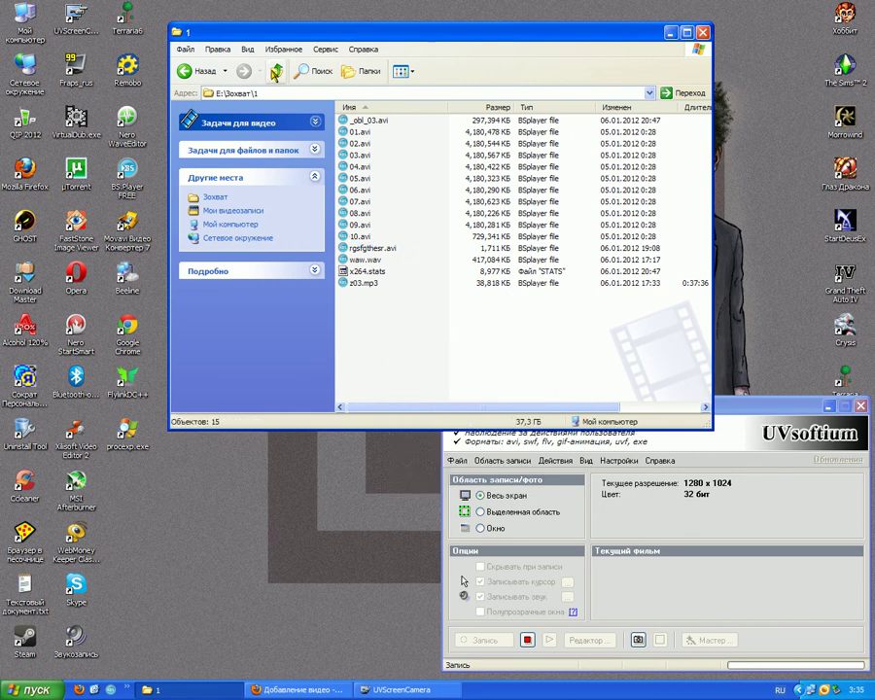
click(276, 73)
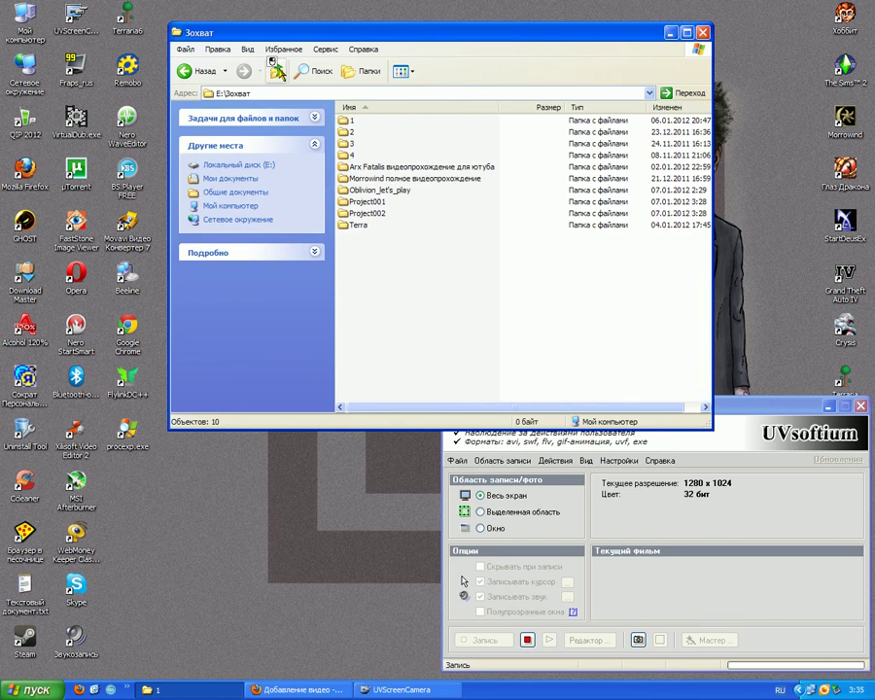
double_click(350, 120)
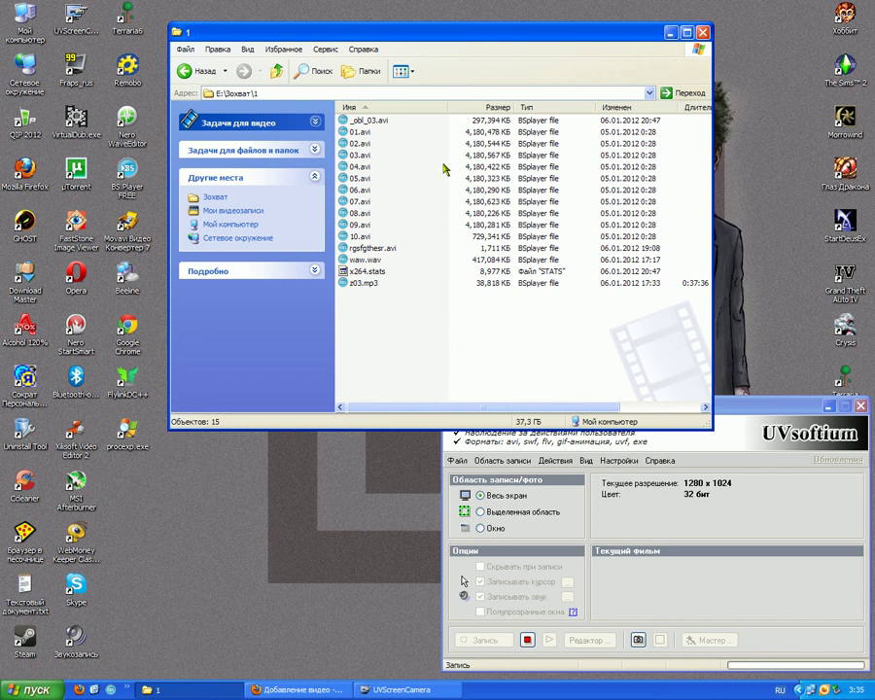
Open the I:\Зохват folder and play rgthwrhyej.avi to check it, closing the player after a short preview.
click(251, 227)
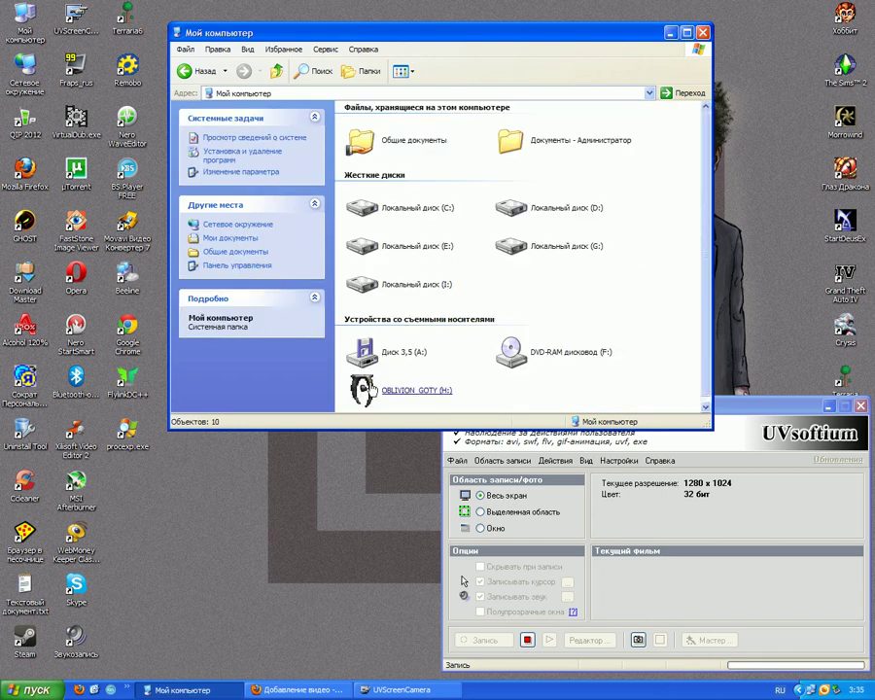
double_click(389, 377)
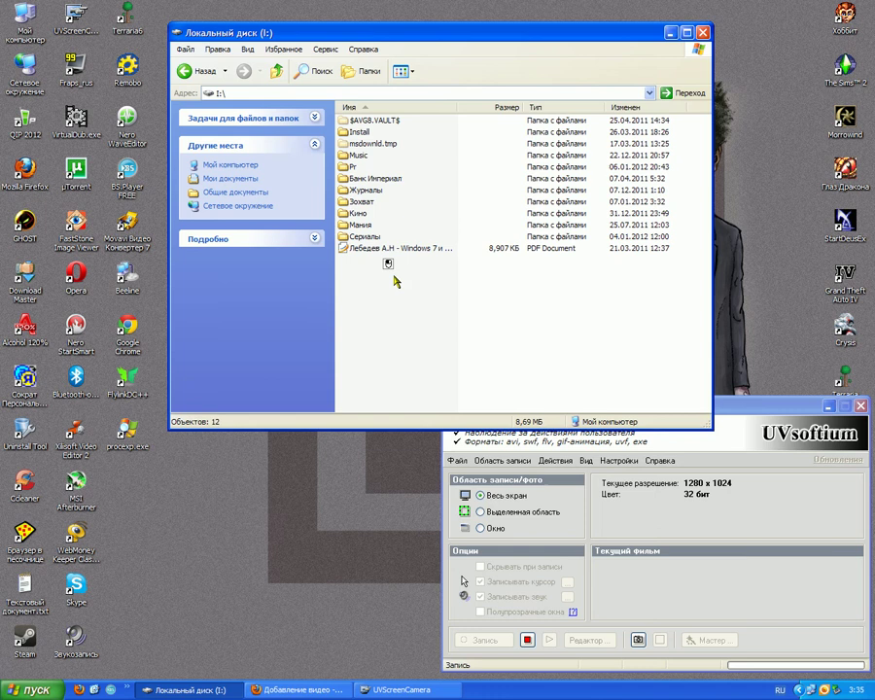
double_click(361, 201)
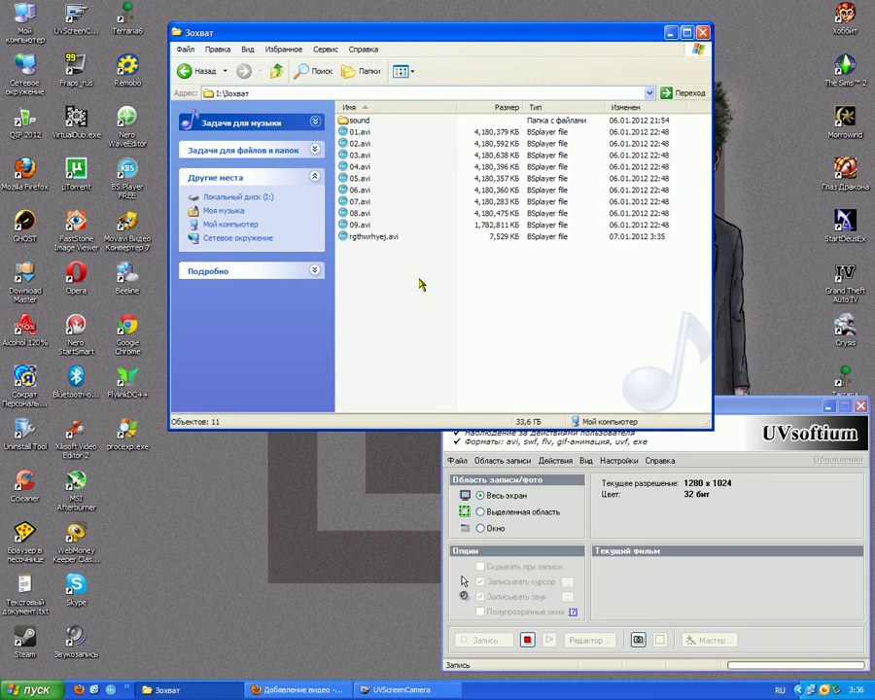
double_click(394, 237)
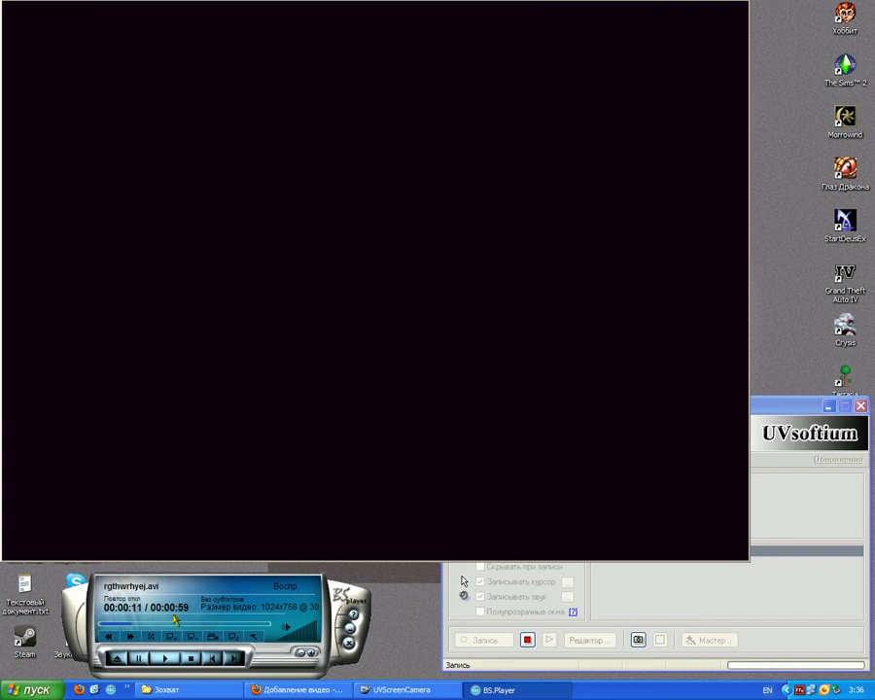
click(139, 659)
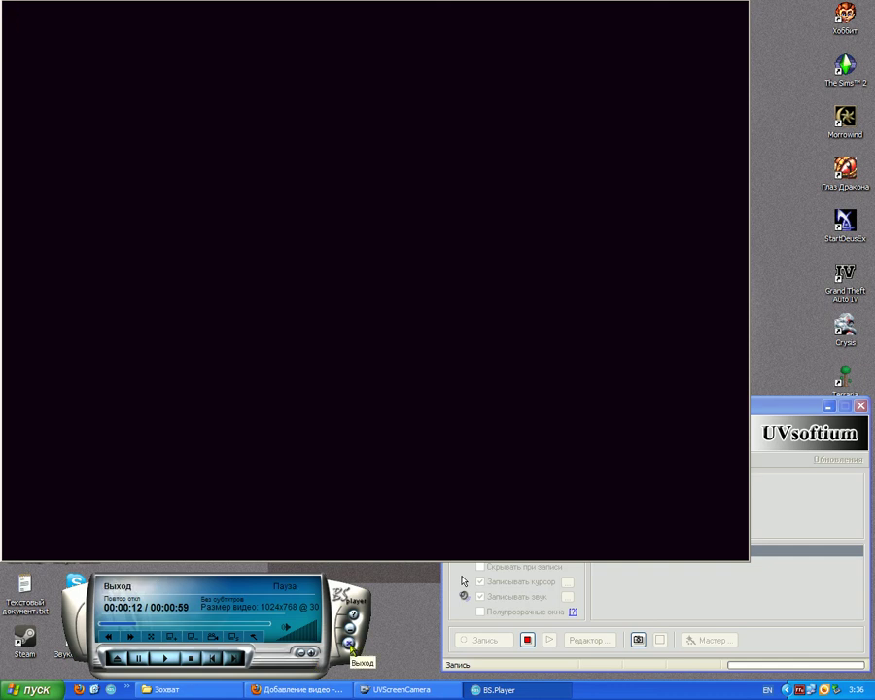
click(351, 647)
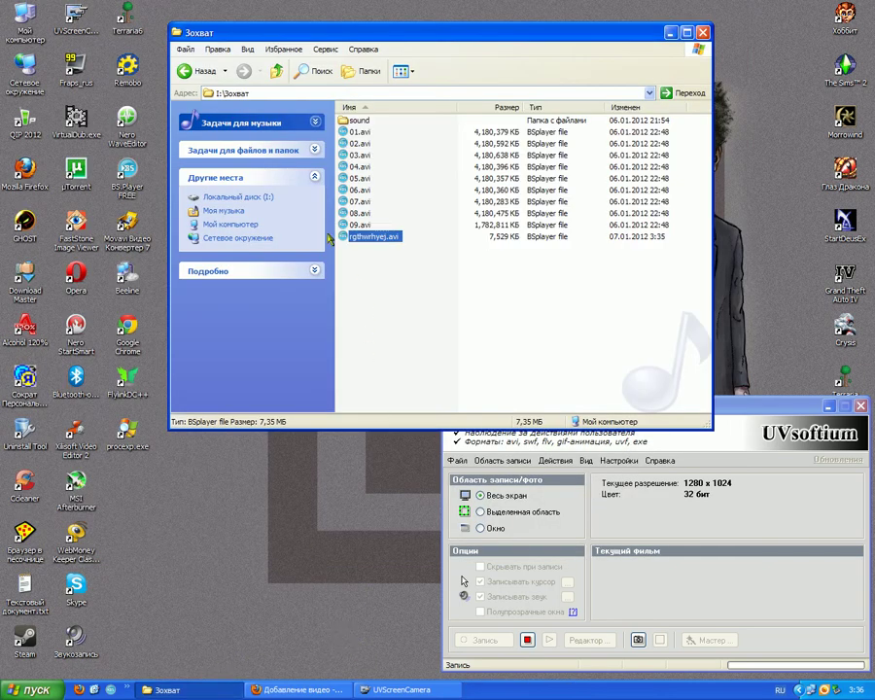
Return to the E:\Зохват\1 folder and select the source file 10.avi to check its size.
click(230, 224)
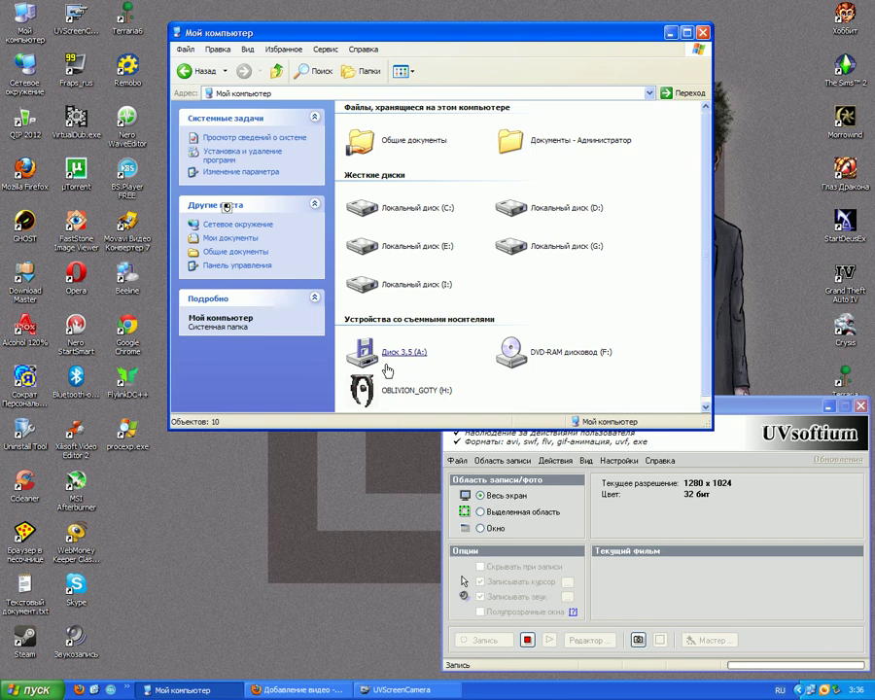
click(444, 246)
click(379, 216)
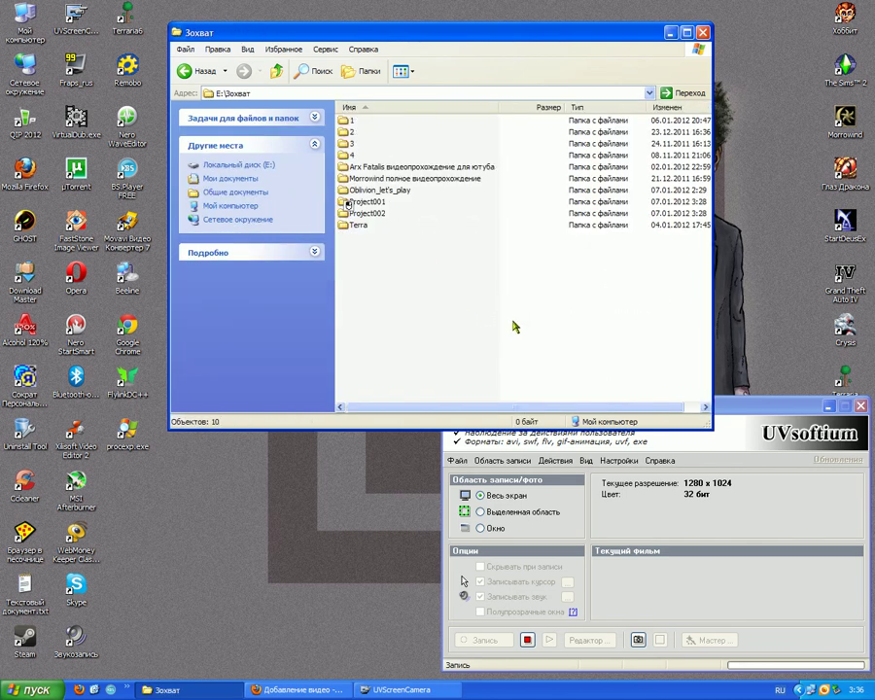
double_click(346, 121)
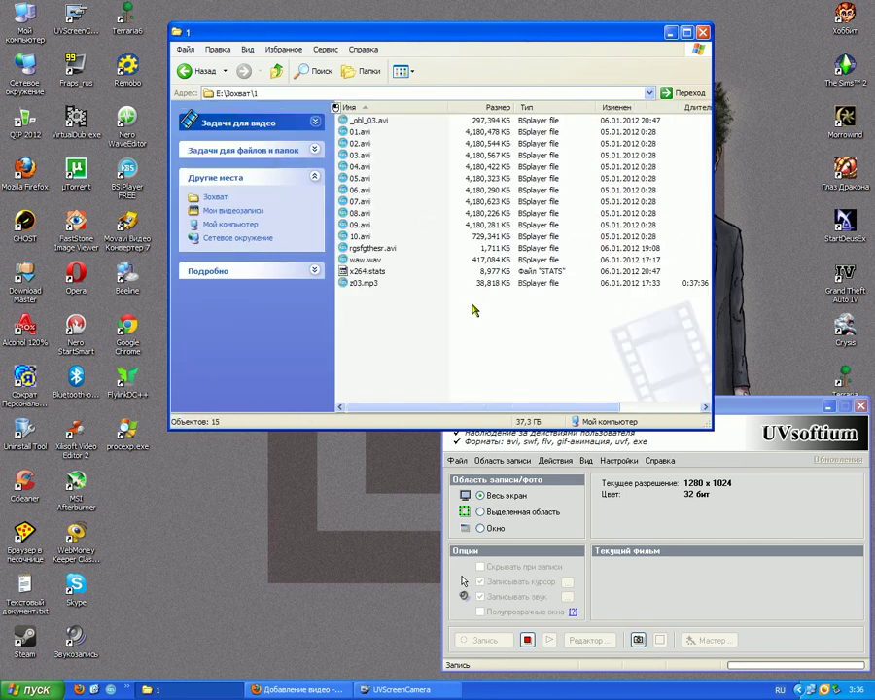
click(359, 236)
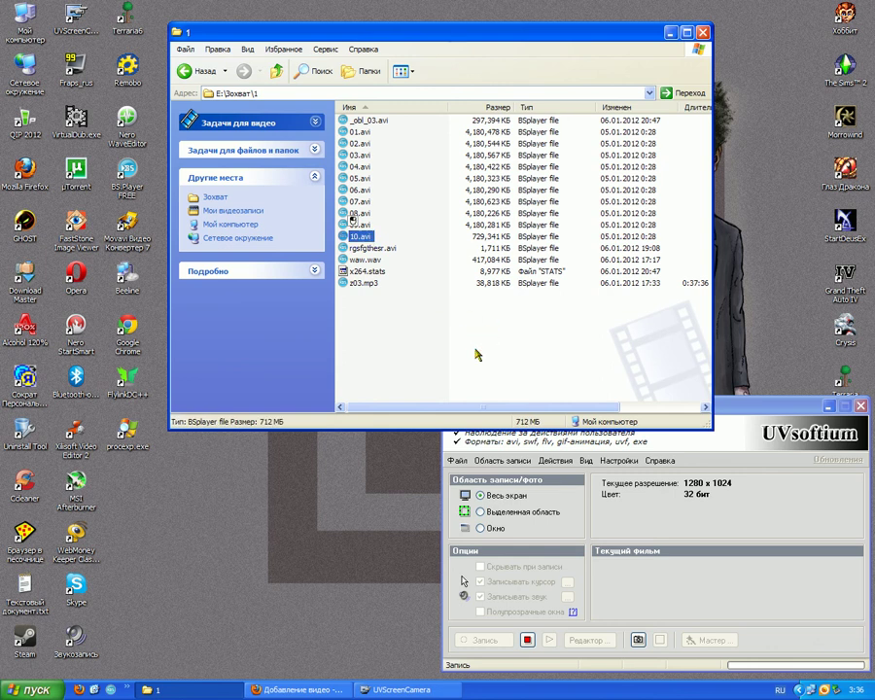
Play the source file 10.avi briefly to check it, closing the player after the preview.
key(Return)
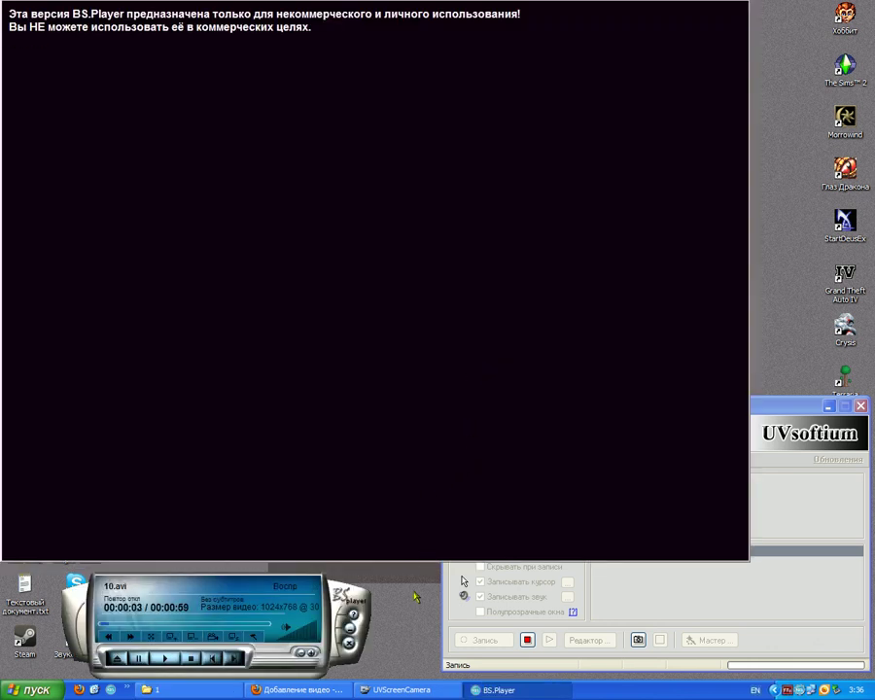
click(348, 644)
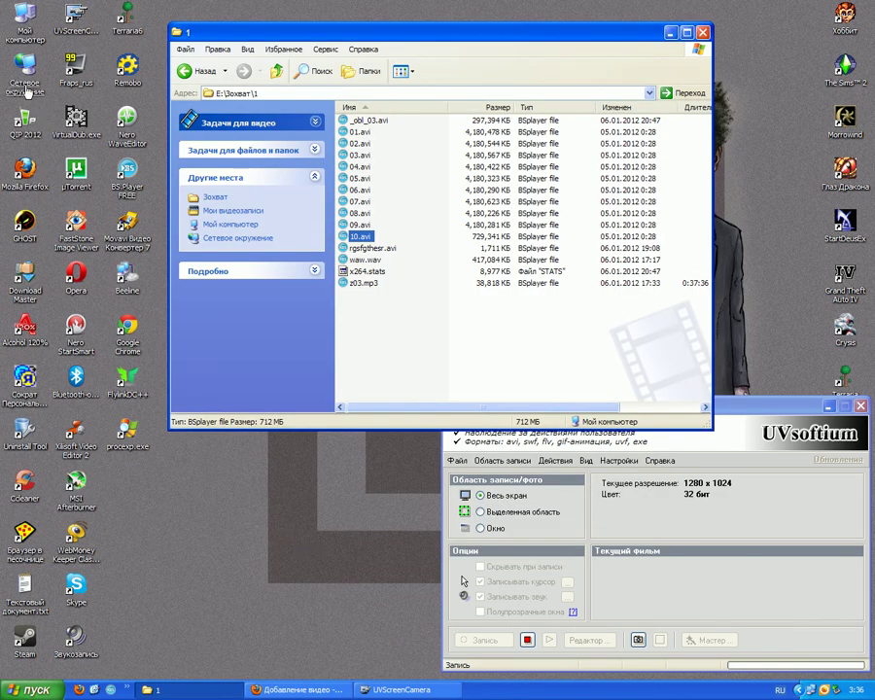
Start VirtualDub, look over the numbered recording files in the E:\Зохват\1 folder, and return to VirtualDub.
double_click(80, 109)
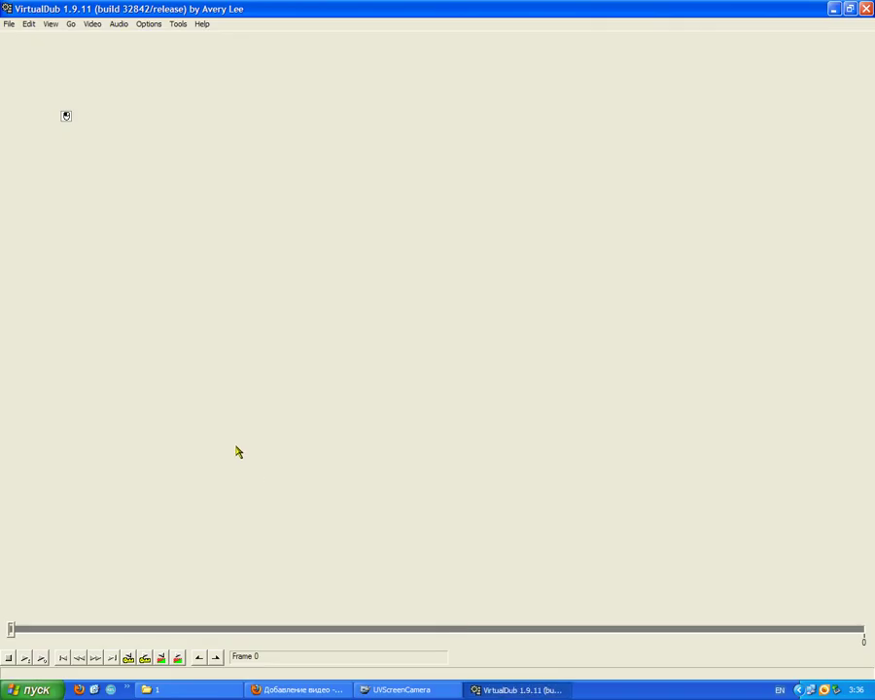
click(211, 688)
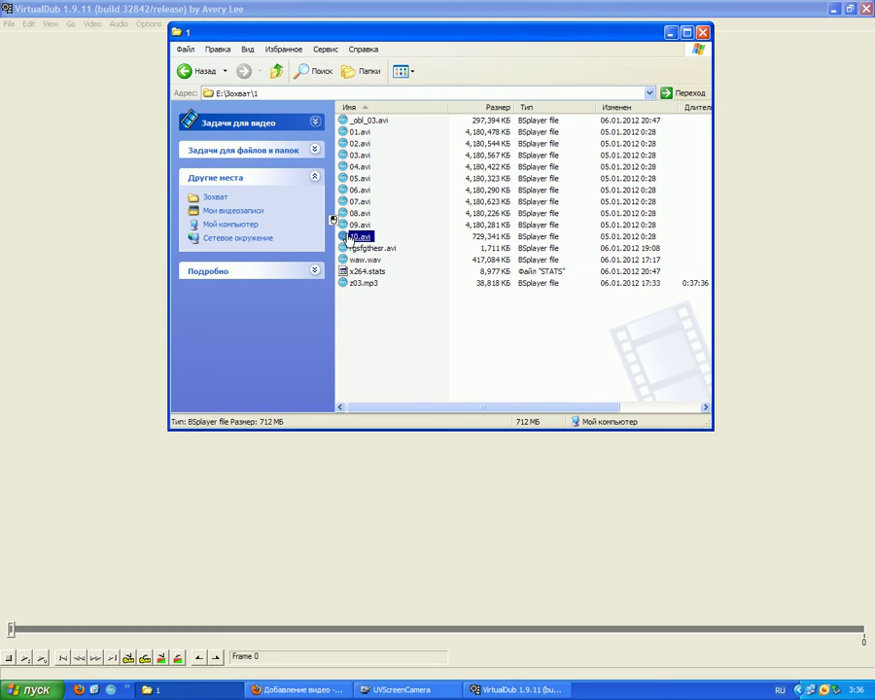
drag(348, 237, 465, 328)
click(462, 360)
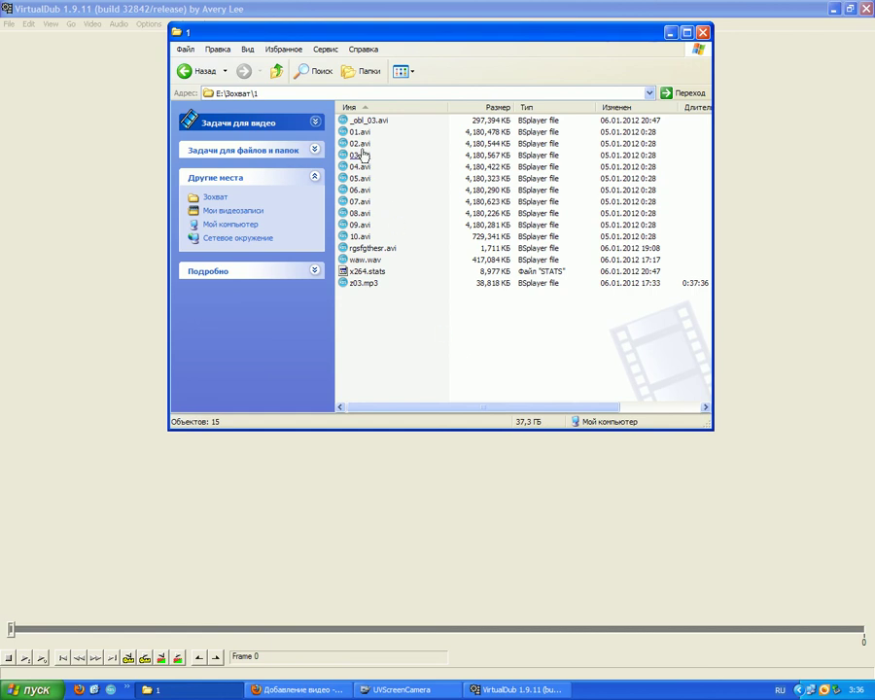
click(358, 238)
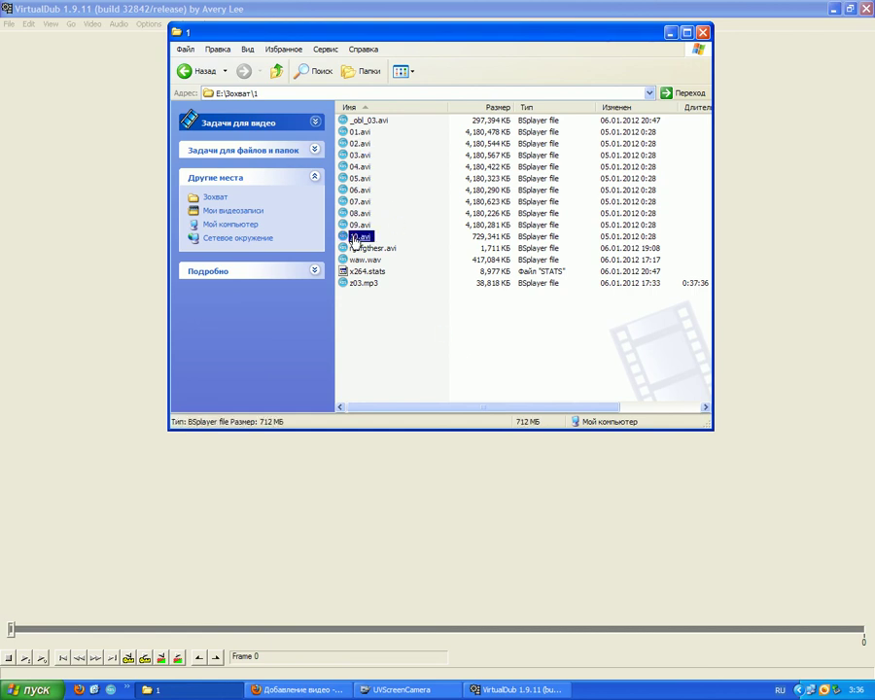
click(409, 355)
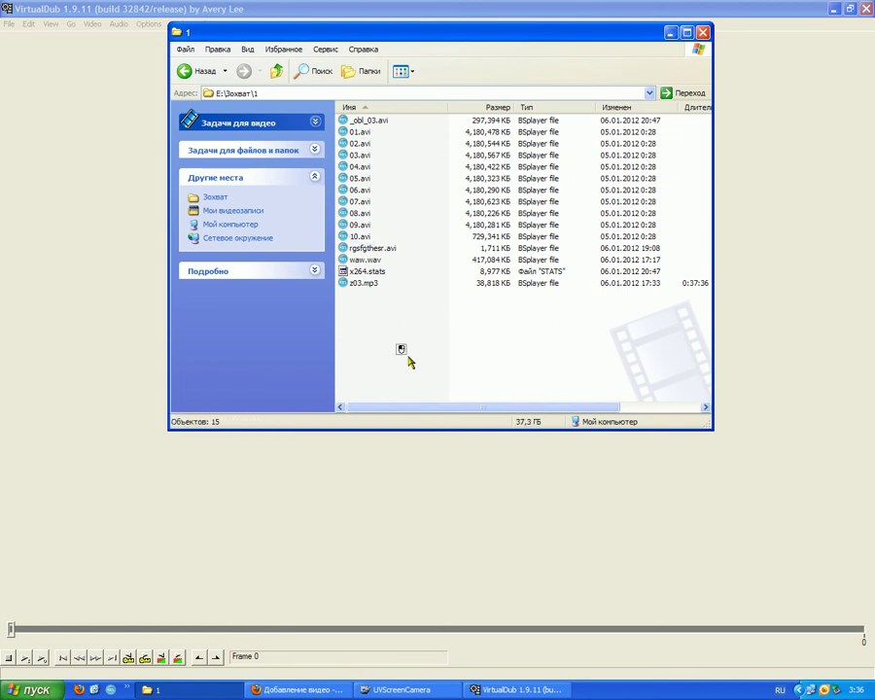
key(alt+Tab)
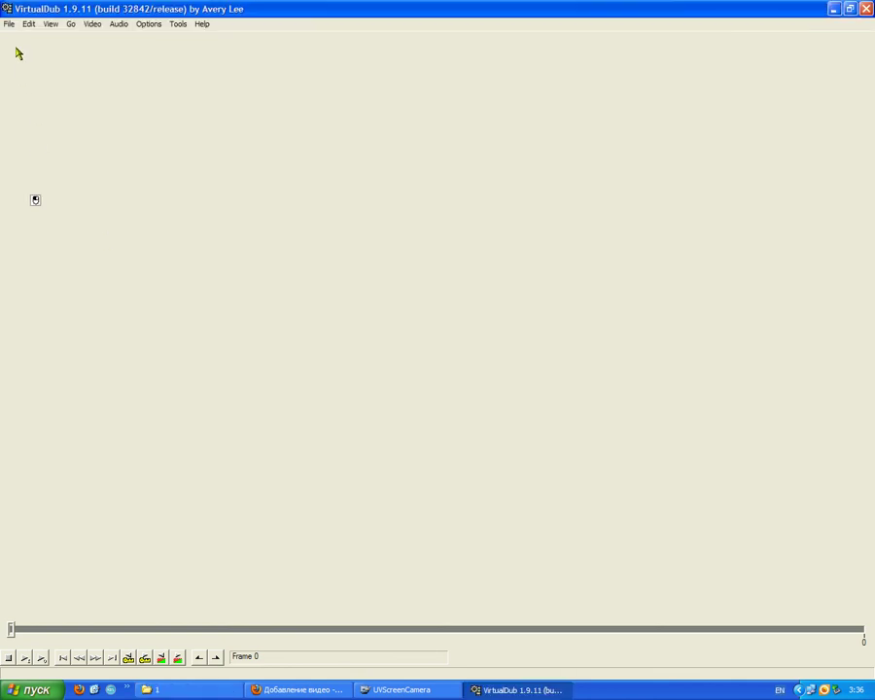
Open the video file 01.avi from the I:\Зохват folder as the first segment.
click(10, 25)
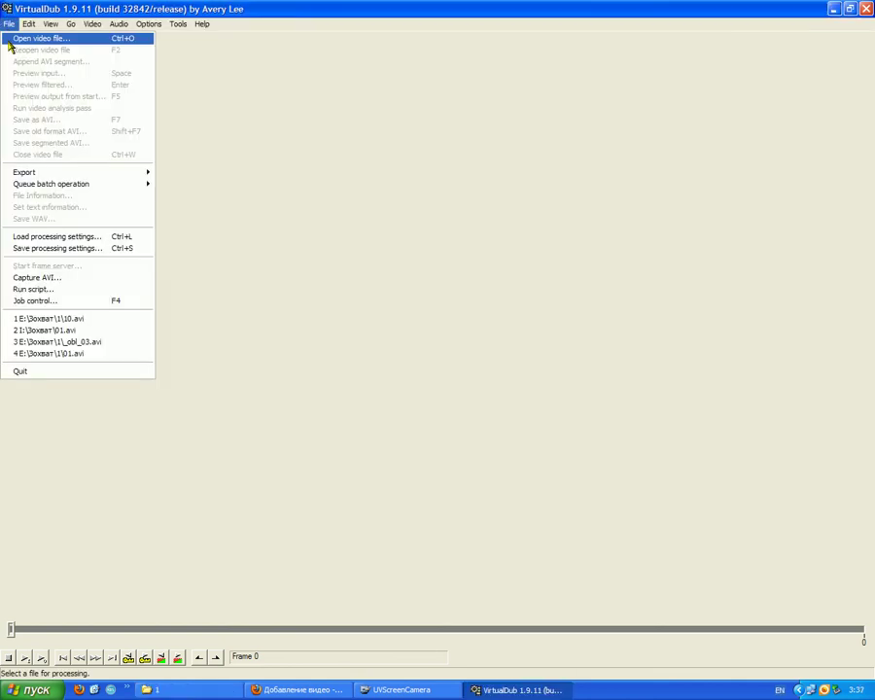
click(9, 24)
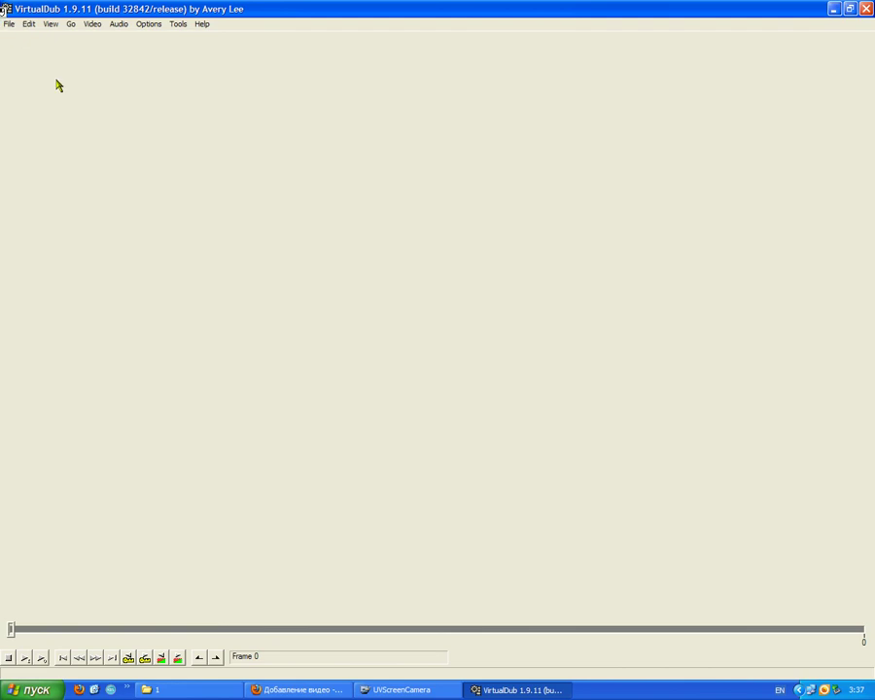
click(7, 25)
click(10, 37)
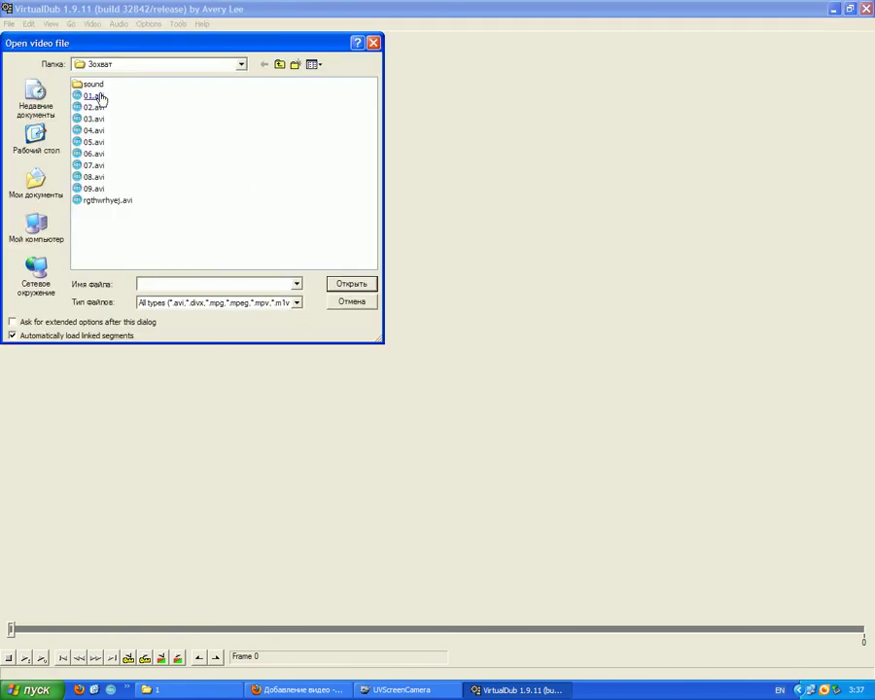
mouse_move(101, 98)
mouse_down()
mouse_move(93, 160)
mouse_move(94, 97)
mouse_up()
double_click(95, 97)
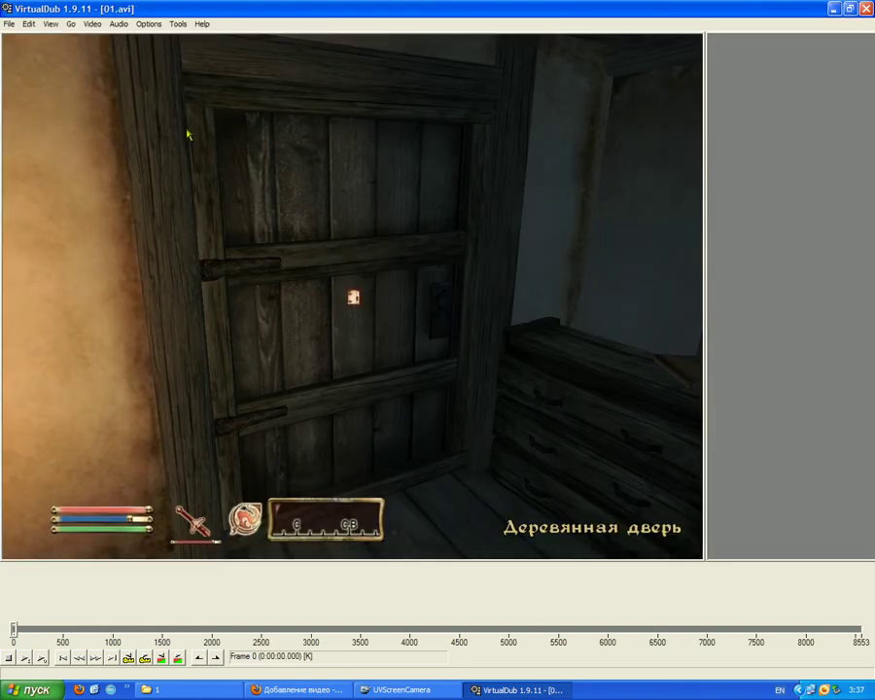
Append 02.avi as the following AVI segment, with autodetection of additional segments by filename turned off.
click(10, 23)
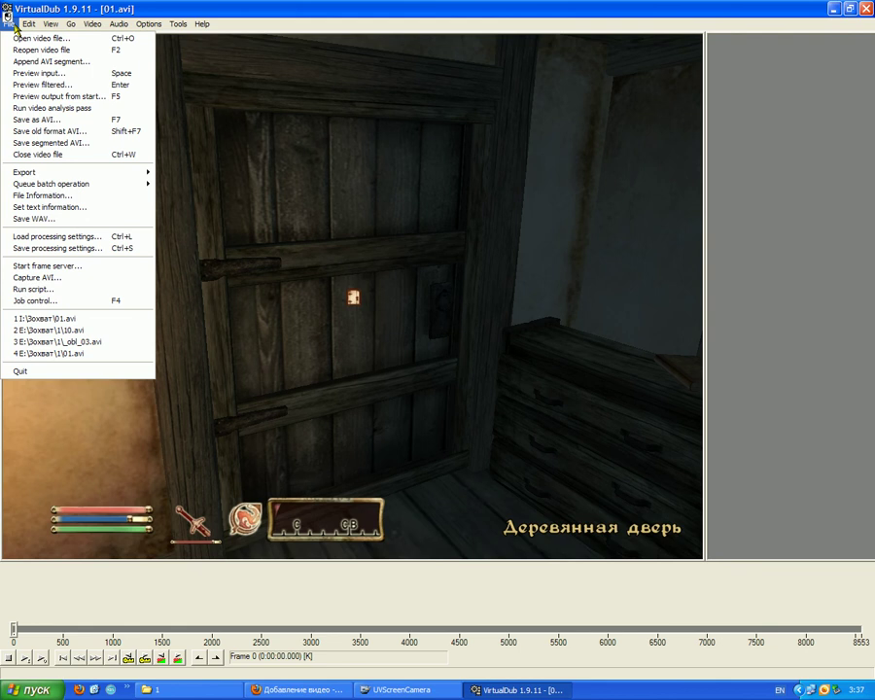
click(41, 61)
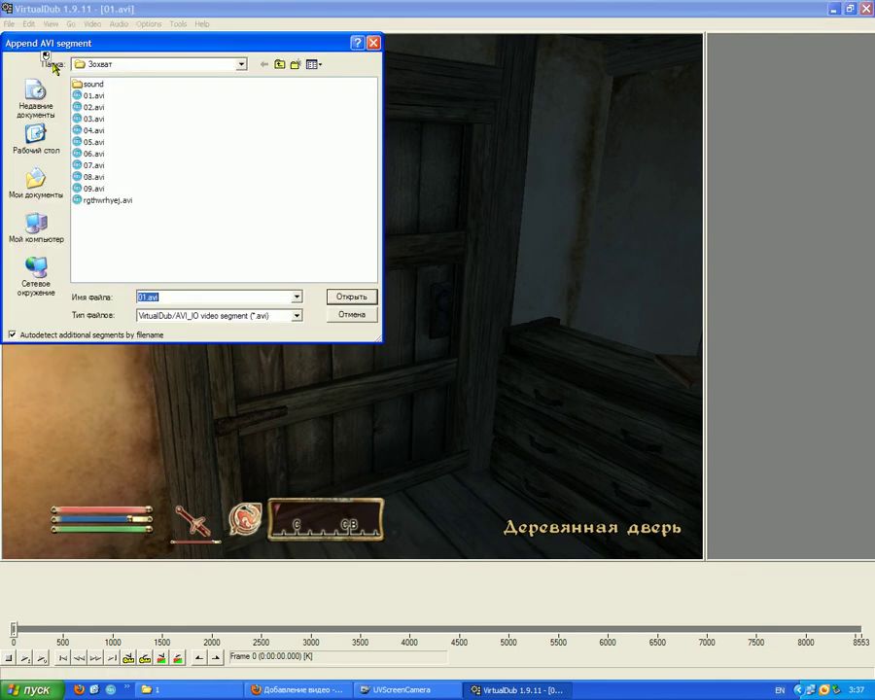
click(11, 334)
double_click(97, 106)
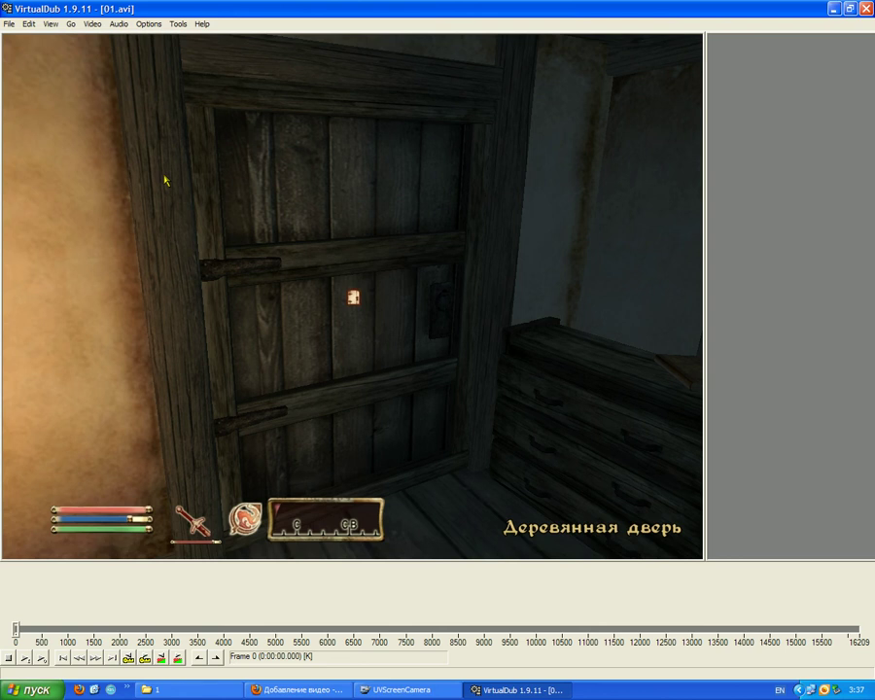
Set the joined video to no audio and select x264vfw - H.264/MPEG-4 AVC codec as its video compression.
click(117, 25)
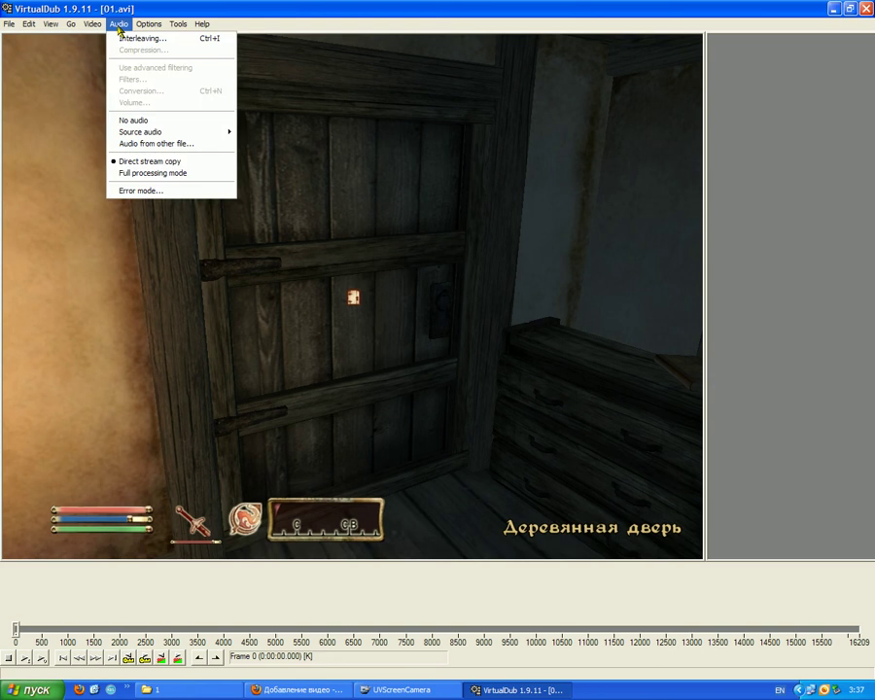
click(119, 119)
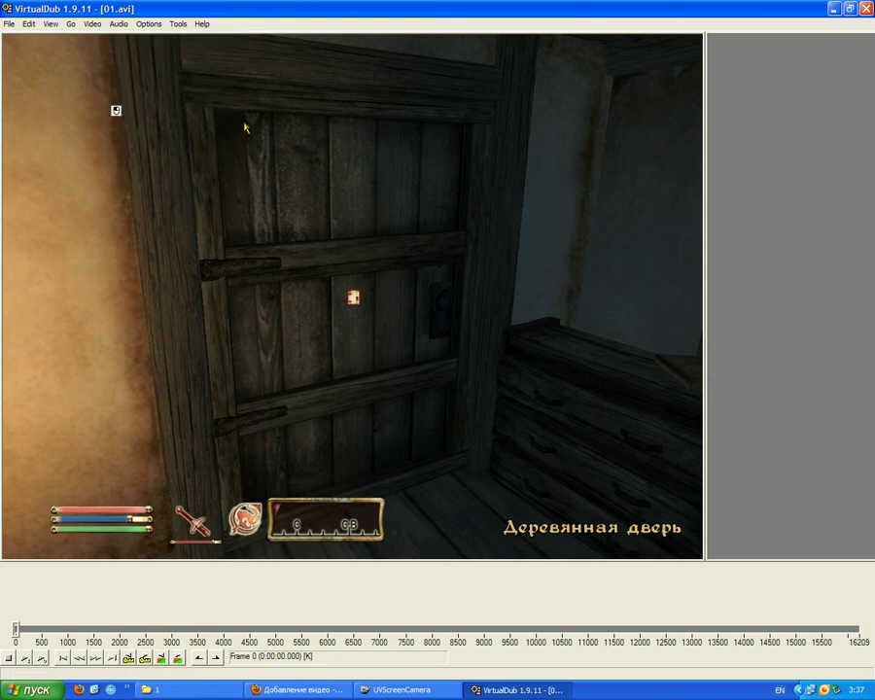
click(91, 25)
click(96, 74)
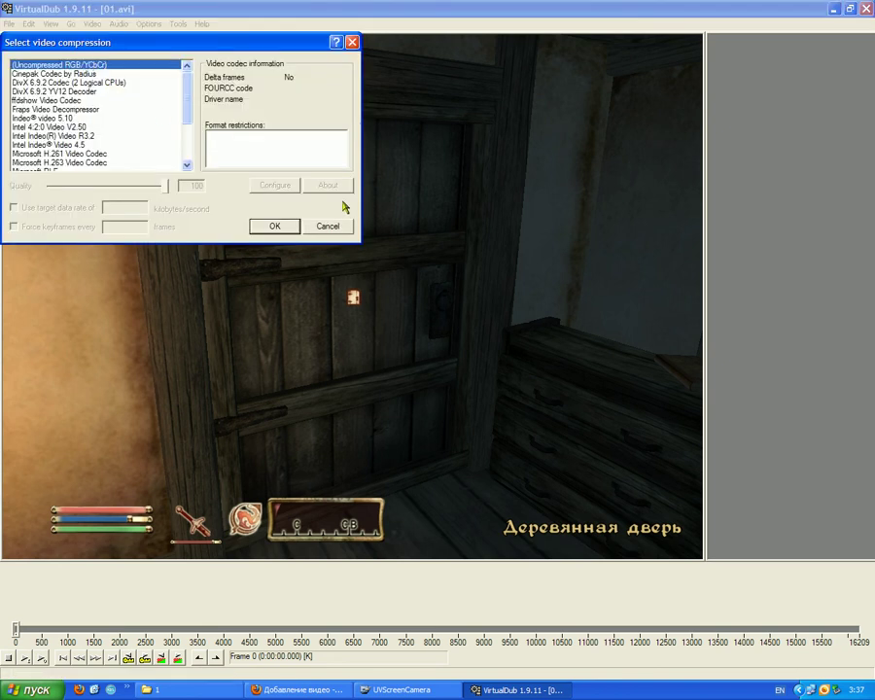
drag(188, 113, 187, 145)
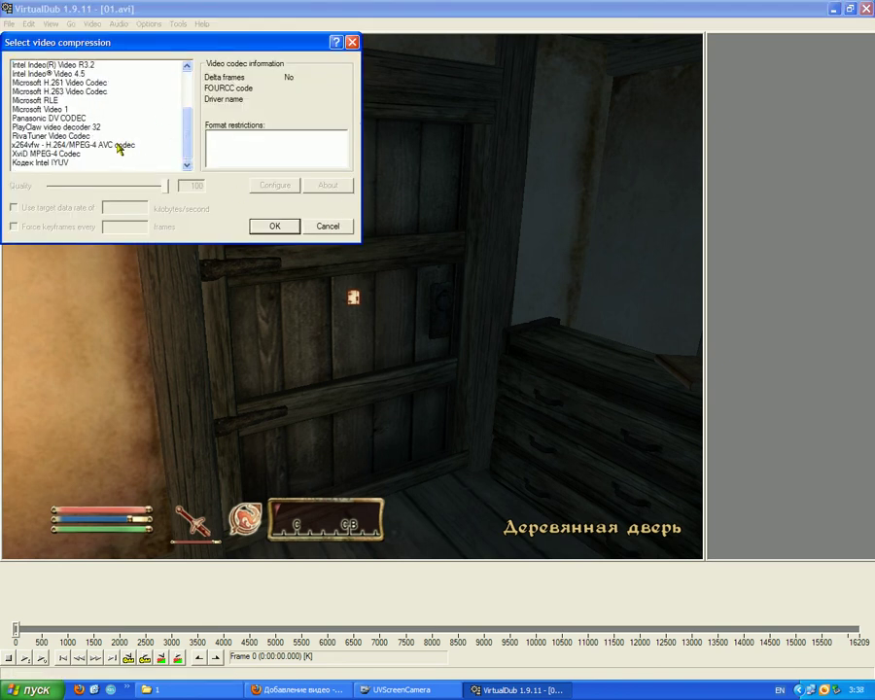
click(173, 144)
Configure the x264vfw codec to Multipass - 1st pass and apply the compression settings.
click(274, 184)
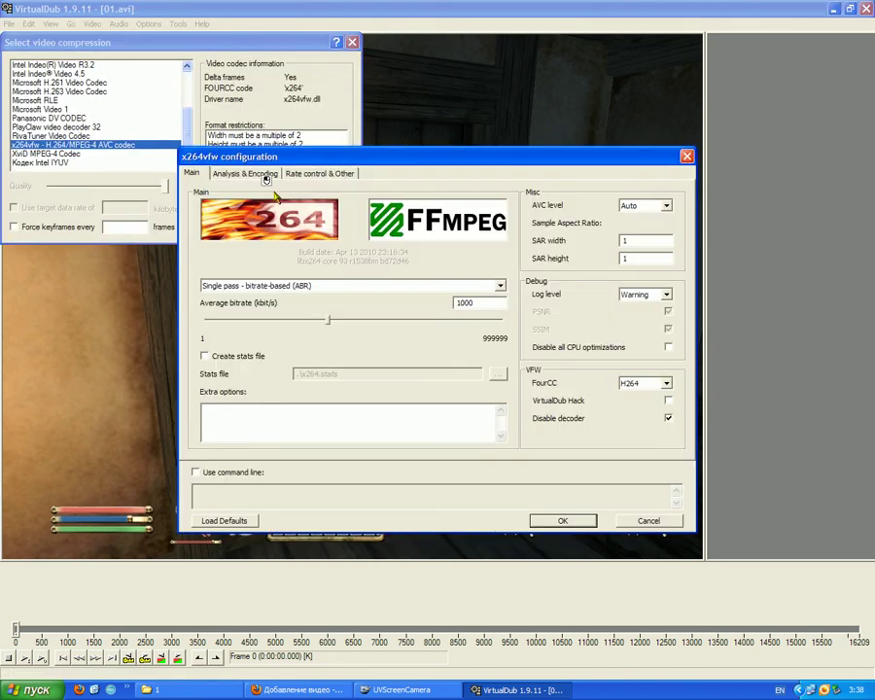
click(500, 285)
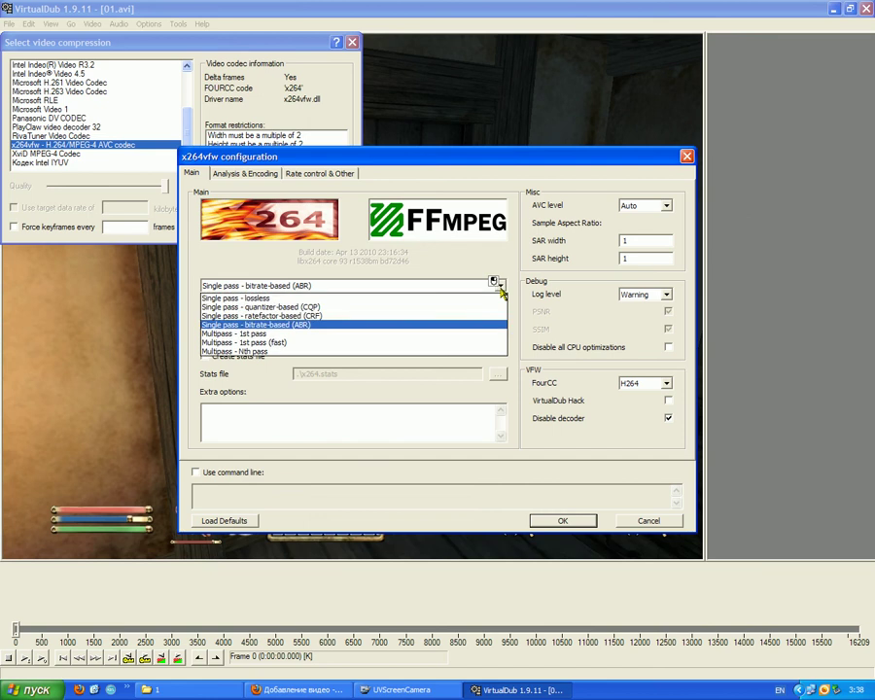
click(235, 334)
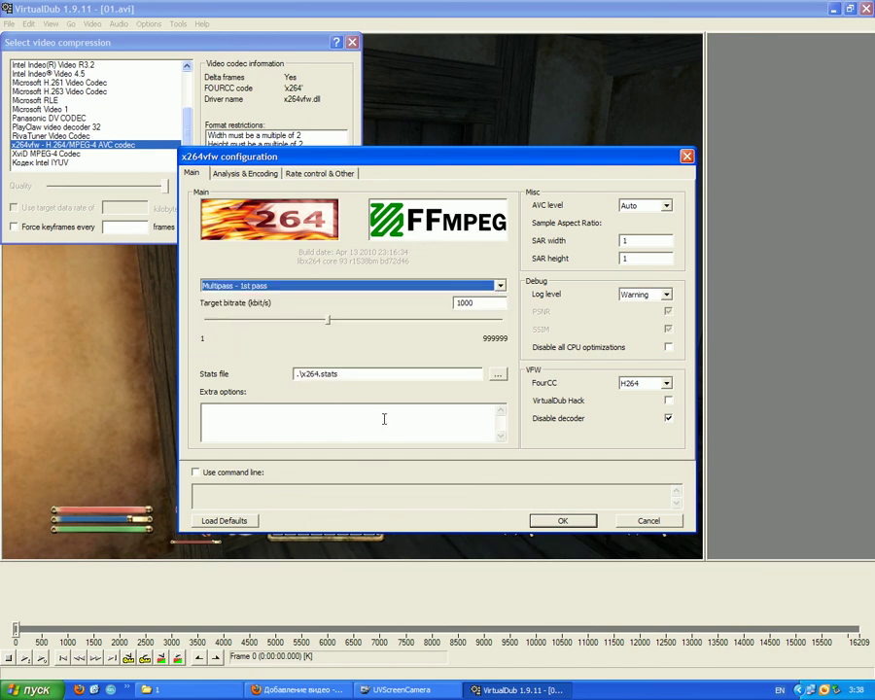
click(553, 519)
click(272, 227)
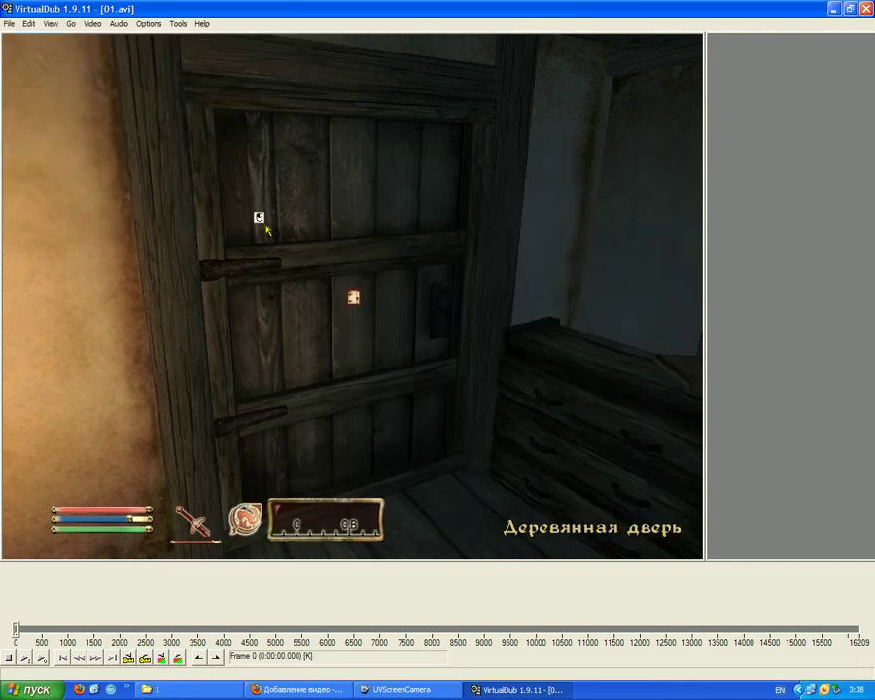
Bring up the batch operations available for queueing the joined video.
click(7, 24)
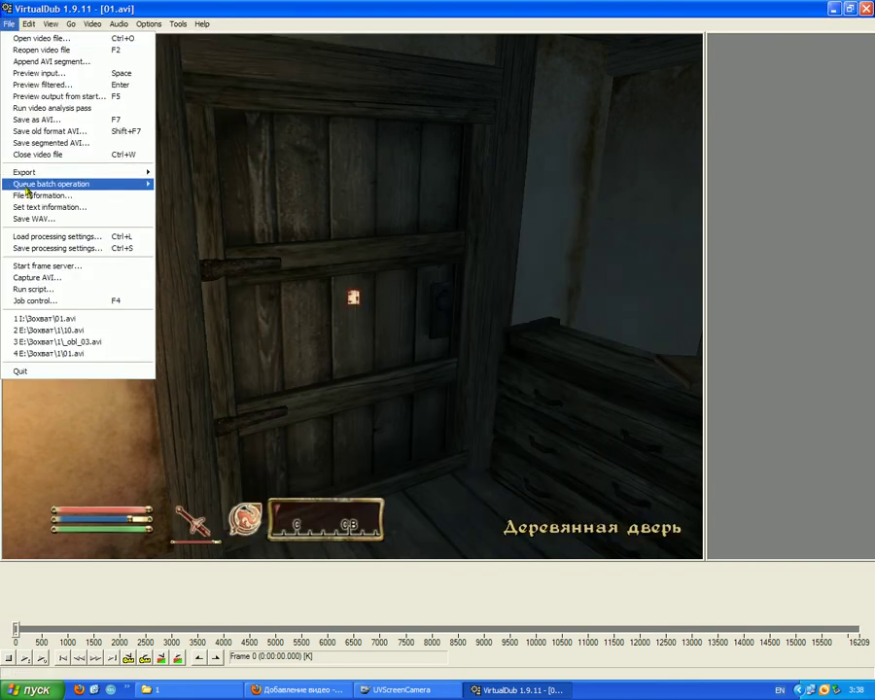
mouse_move(31, 184)
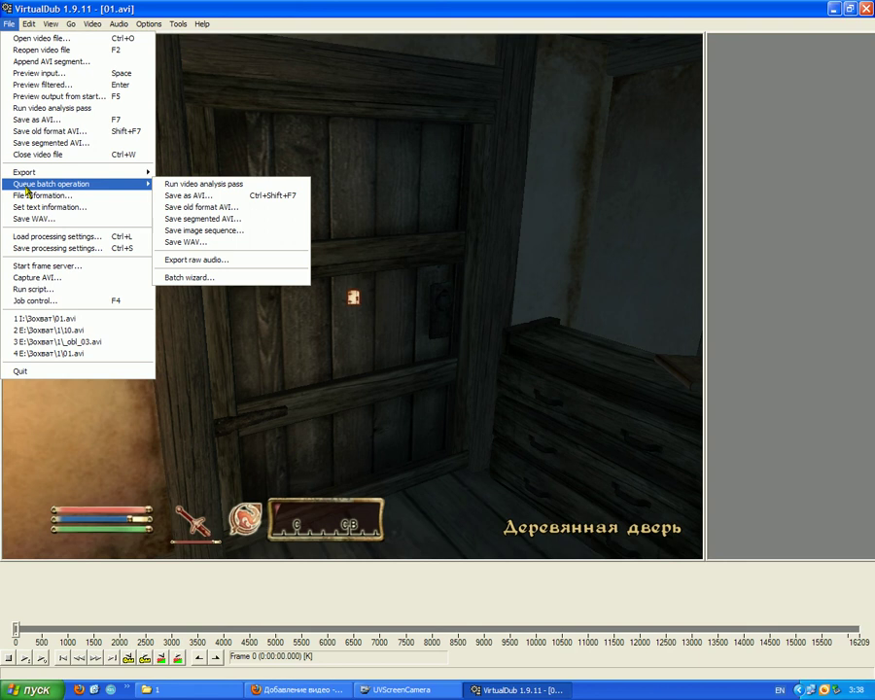